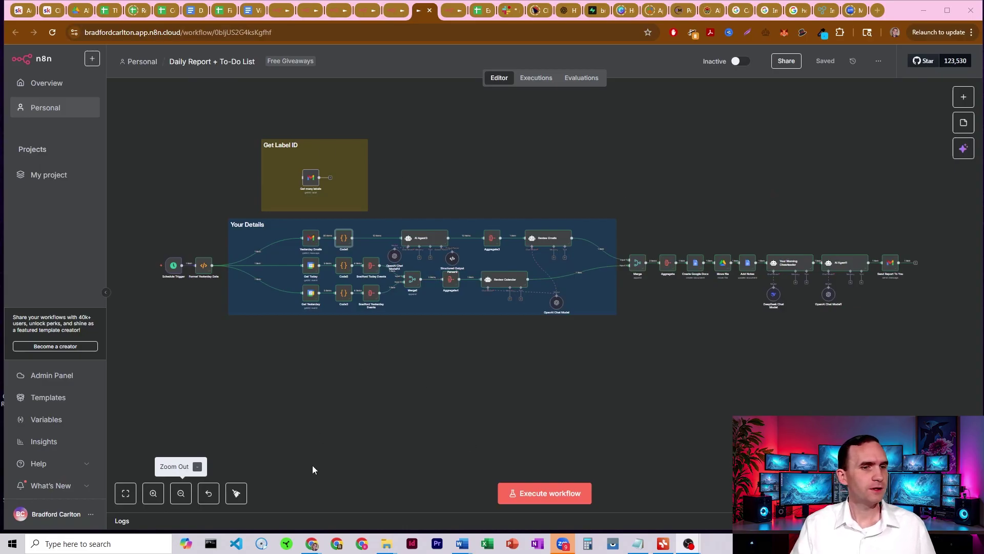
Switch to the Gmail inbox, open the 2025-07-24 Daily Report email and follow its link to the report document
mouse_move(312, 542)
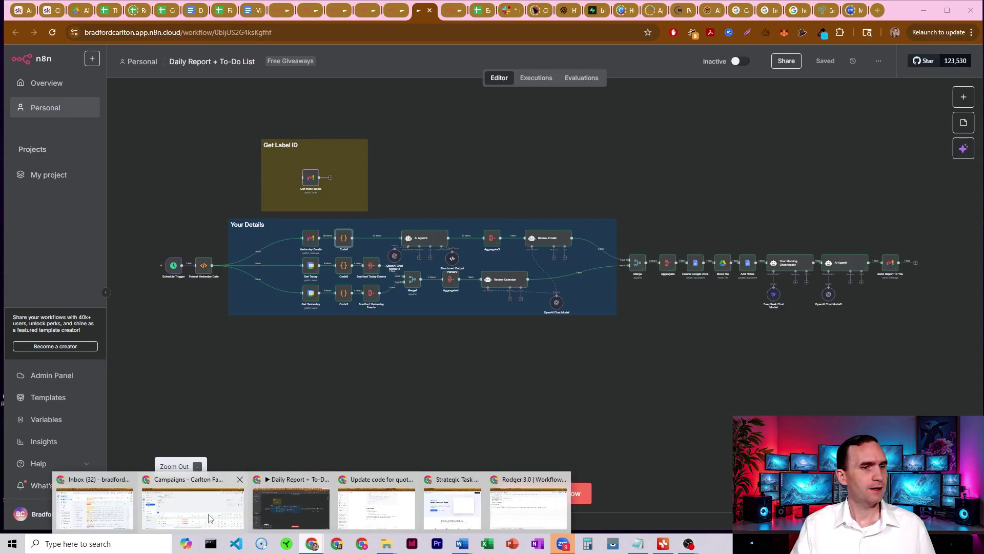
click(95, 507)
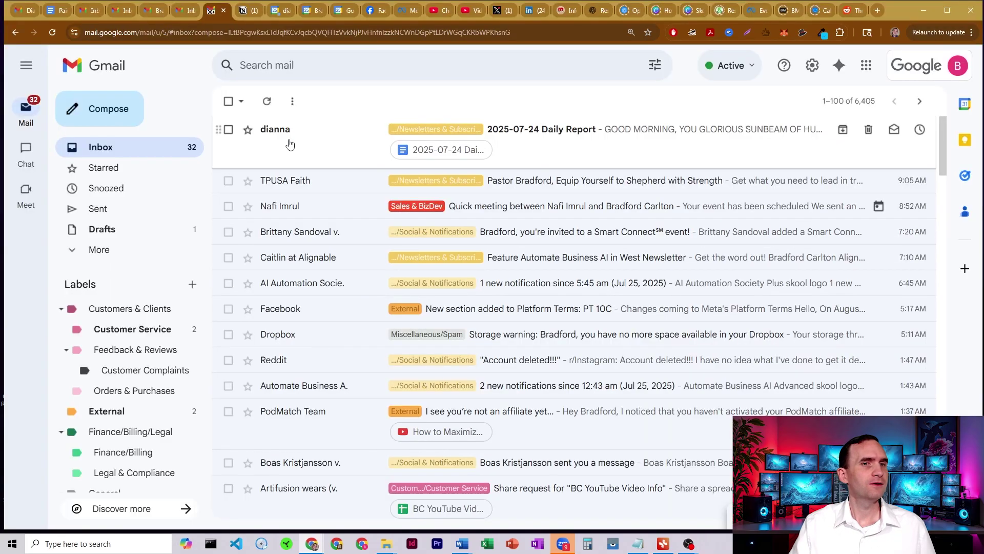
click(543, 132)
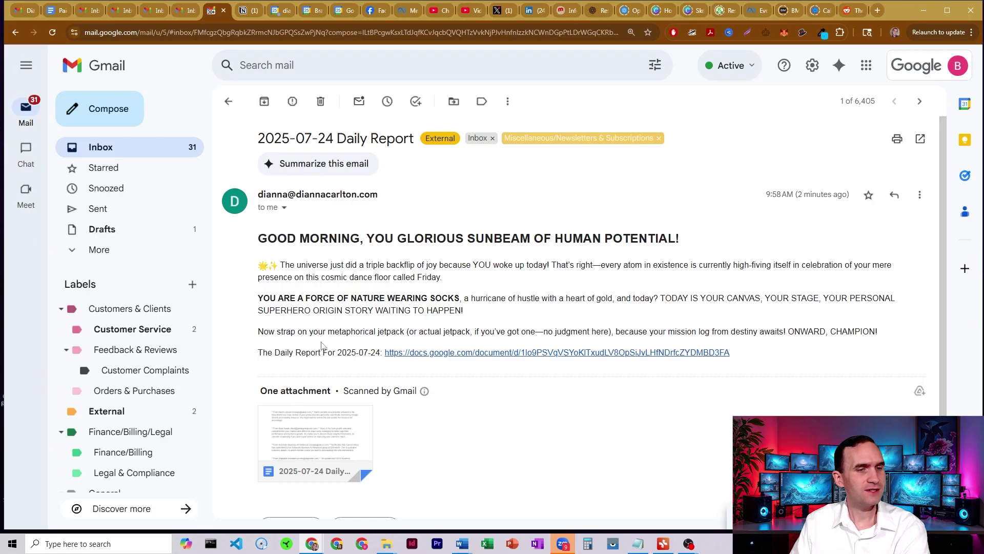
drag(287, 352, 374, 351)
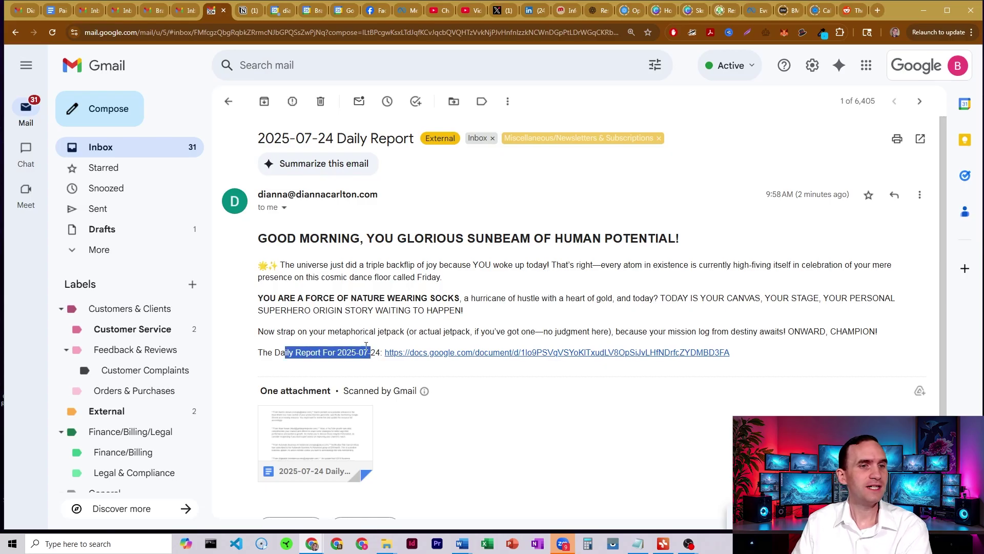
click(370, 313)
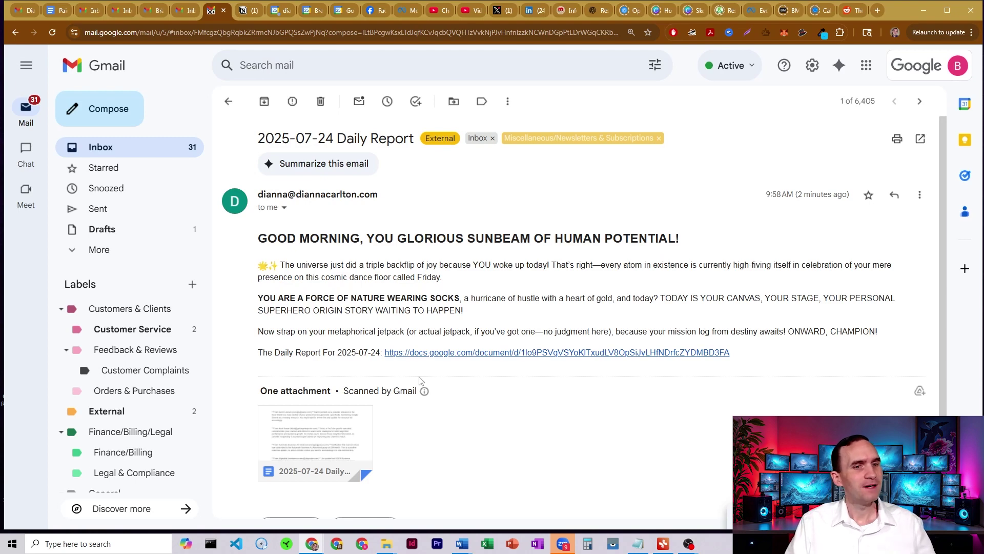
click(423, 353)
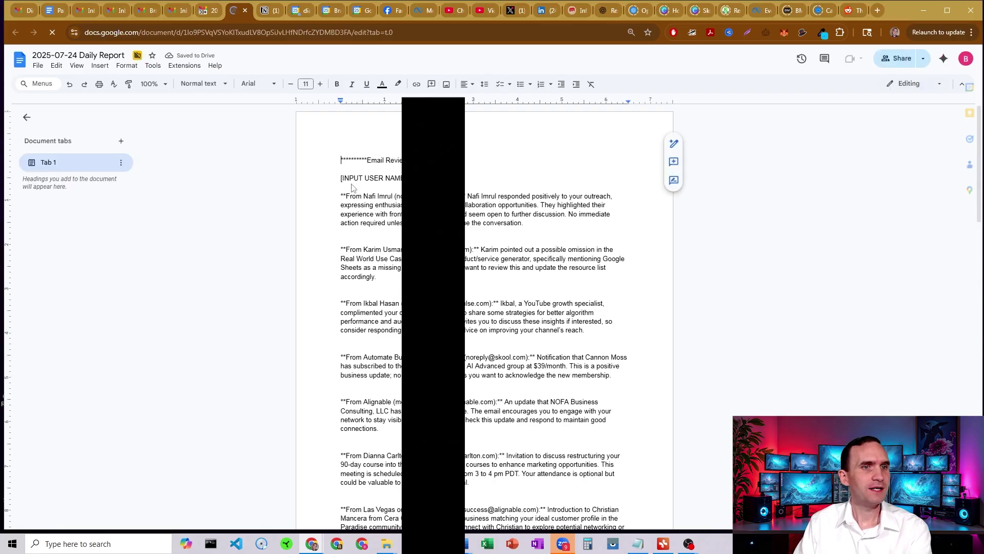
Review the daily report document, from the user name placeholder and email reviews through the calendar reviews
drag(400, 179, 327, 183)
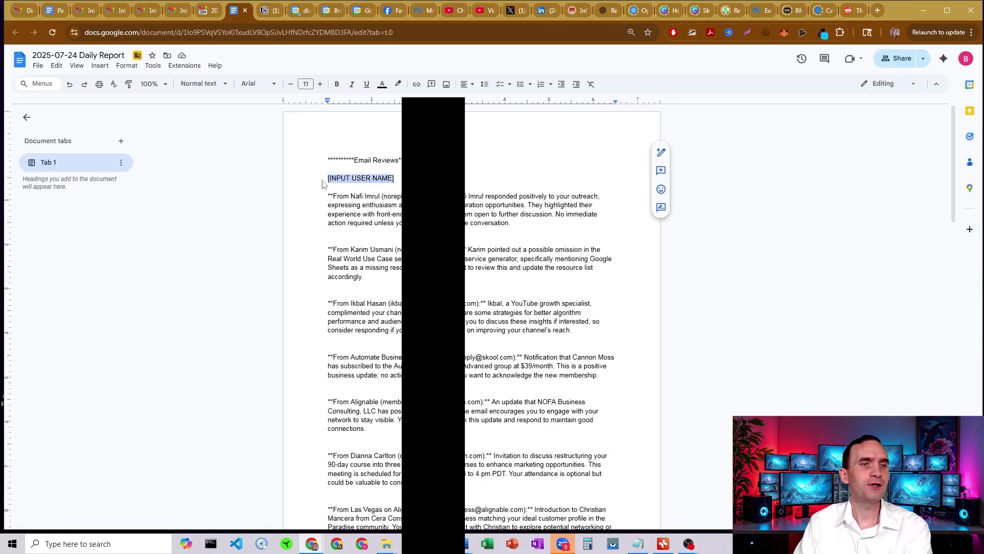
click(370, 184)
drag(392, 180, 323, 184)
click(382, 182)
scroll(380, 229, down, 1)
scroll(380, 229, down, 6)
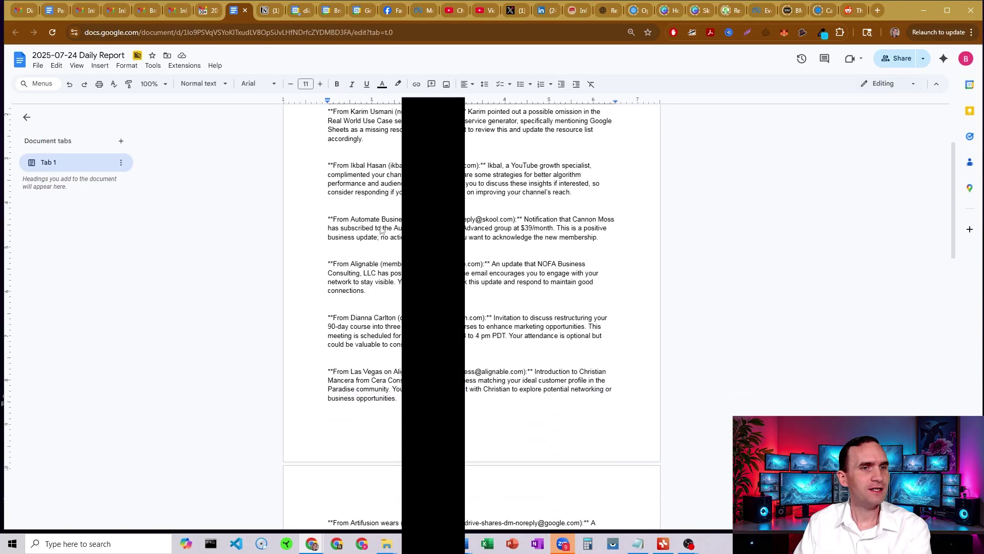
scroll(393, 218, down, 7)
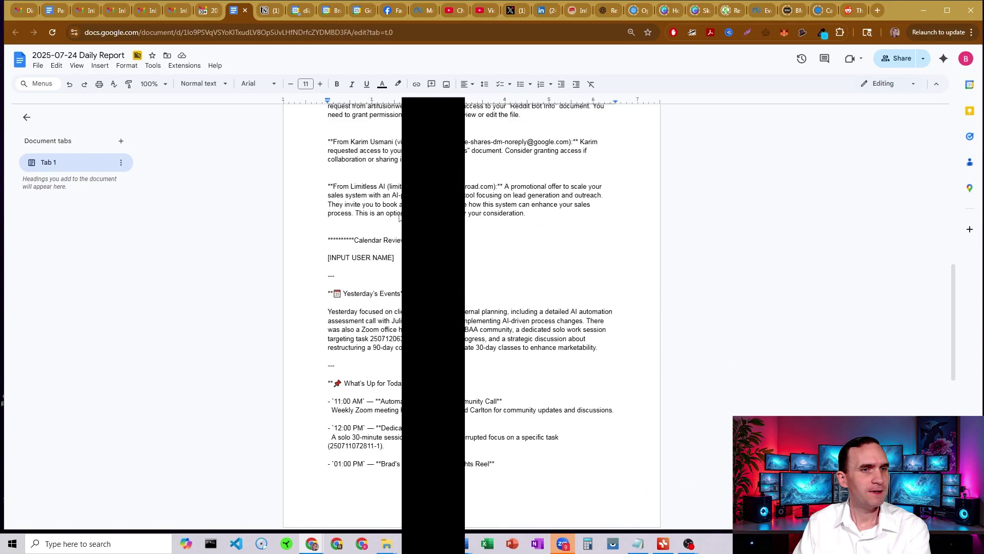
scroll(402, 194, down, 2)
scroll(422, 210, down, 2)
scroll(399, 215, up, 4)
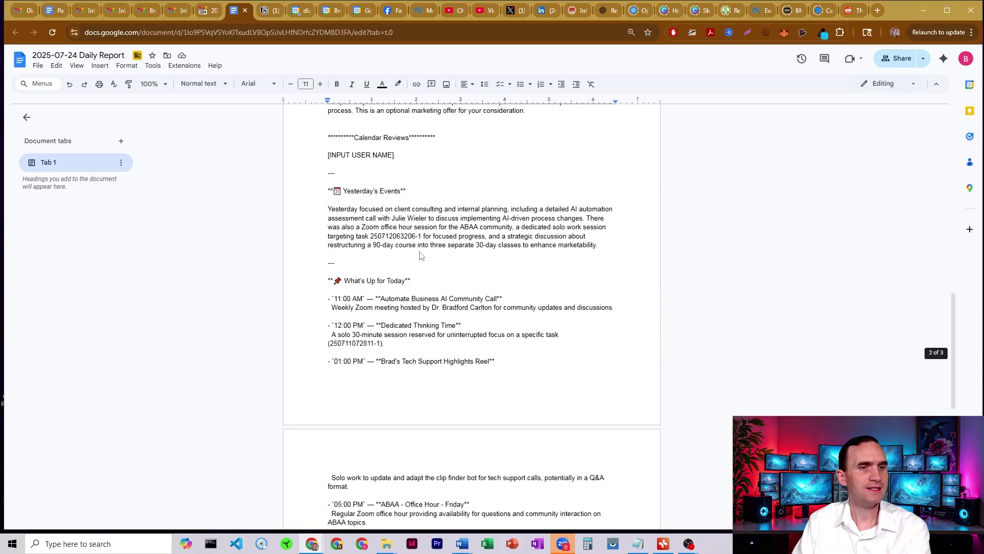
scroll(413, 229, down, 8)
scroll(417, 235, up, 9)
scroll(416, 236, up, 10)
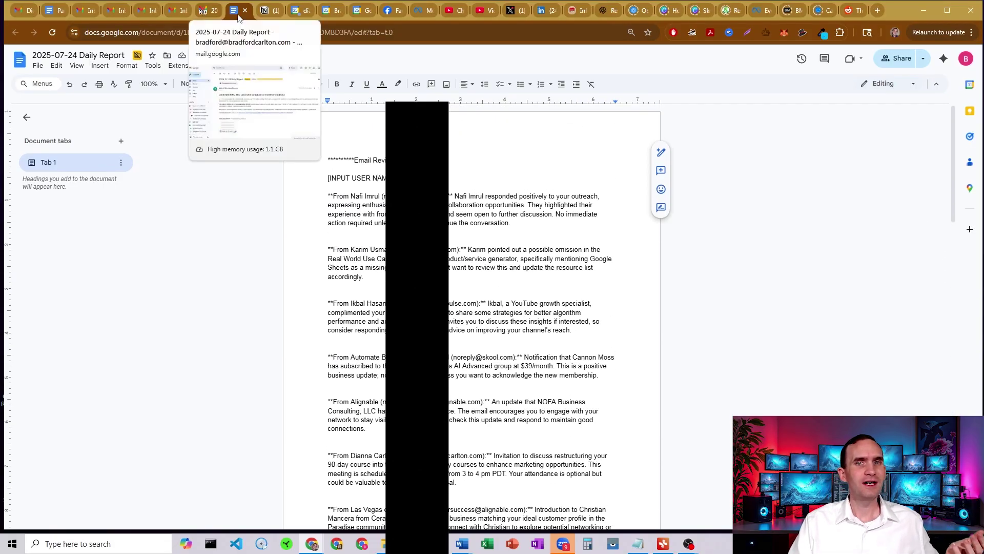
Return to the n8n Daily Report + To-Do List workflow and inspect the Schedule Trigger and Format Yesterday Date nodes
click(924, 10)
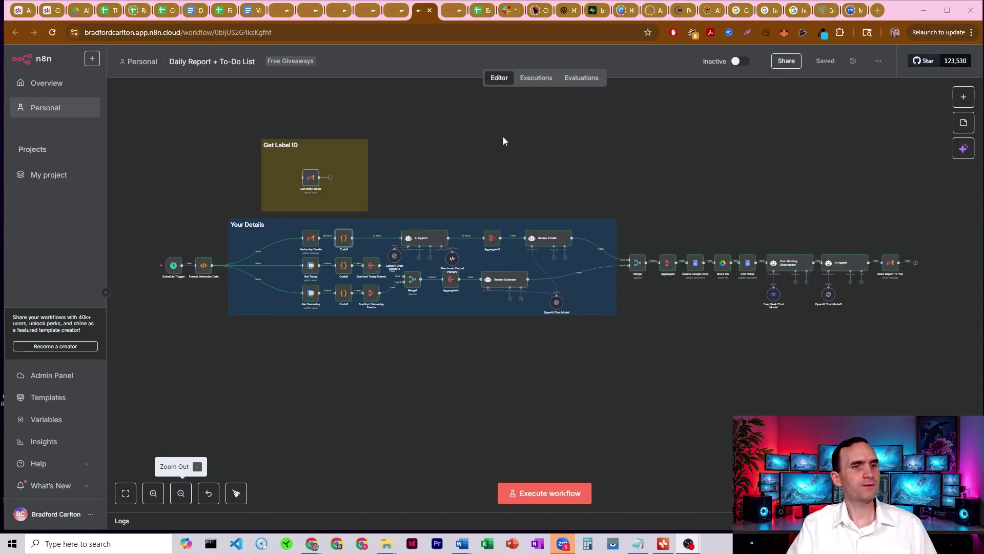
click(153, 493)
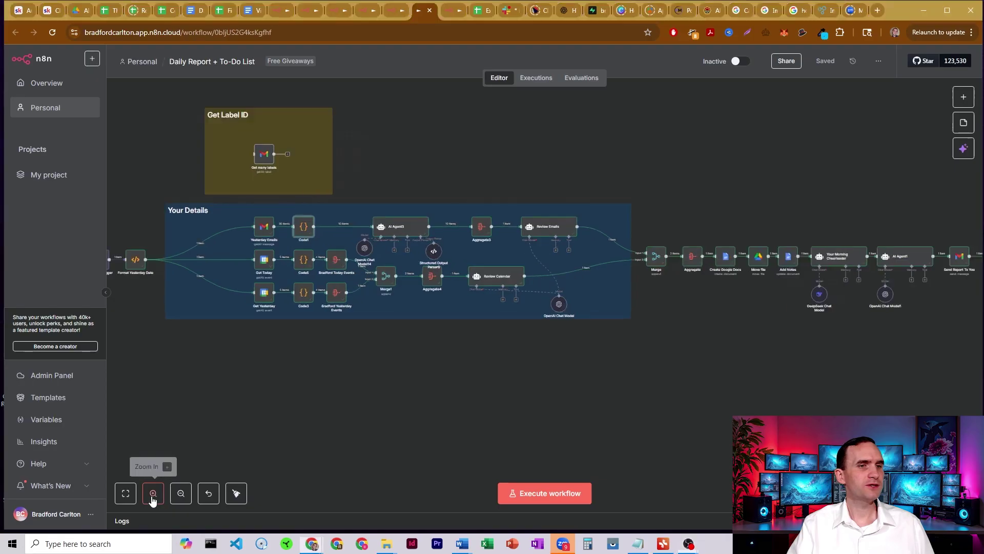
drag(345, 406, 659, 431)
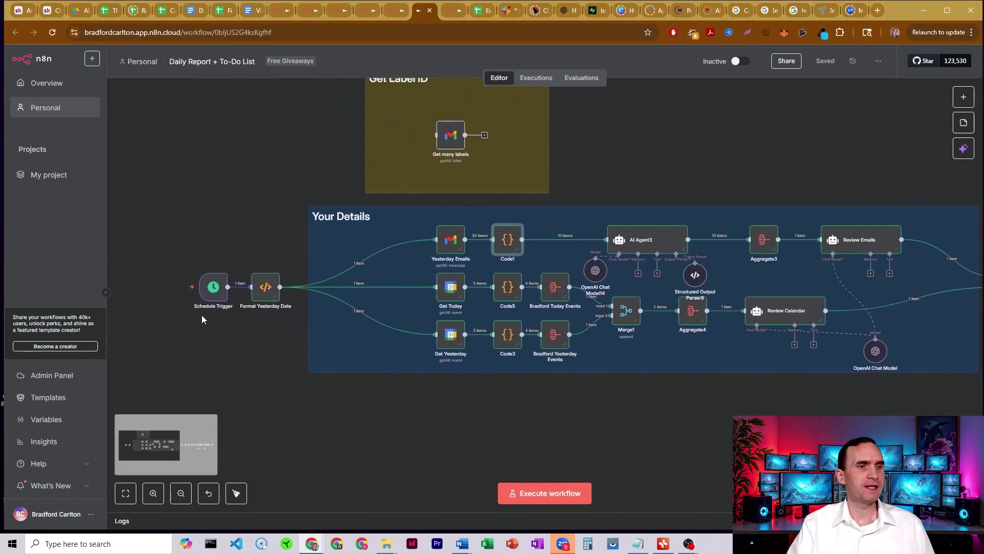
double_click(213, 288)
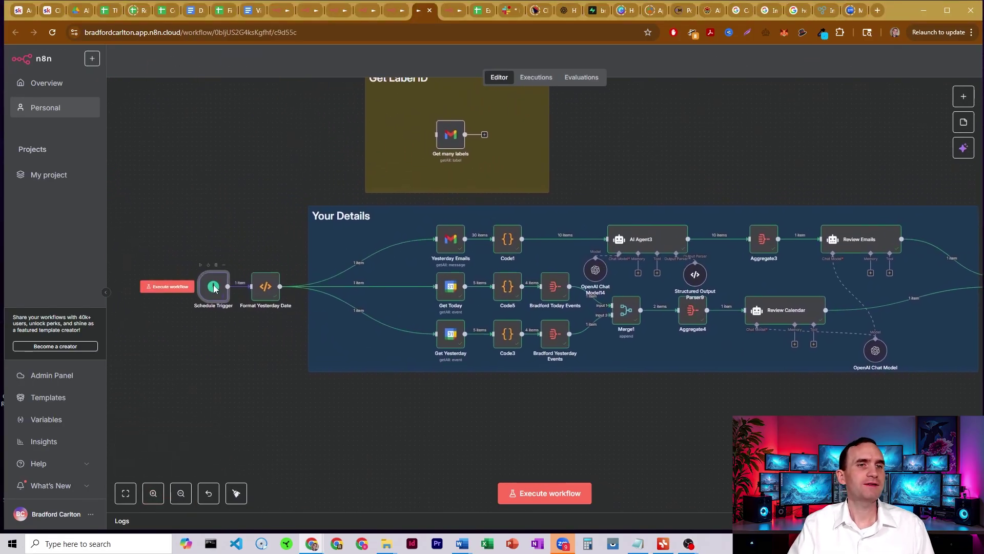
click(329, 61)
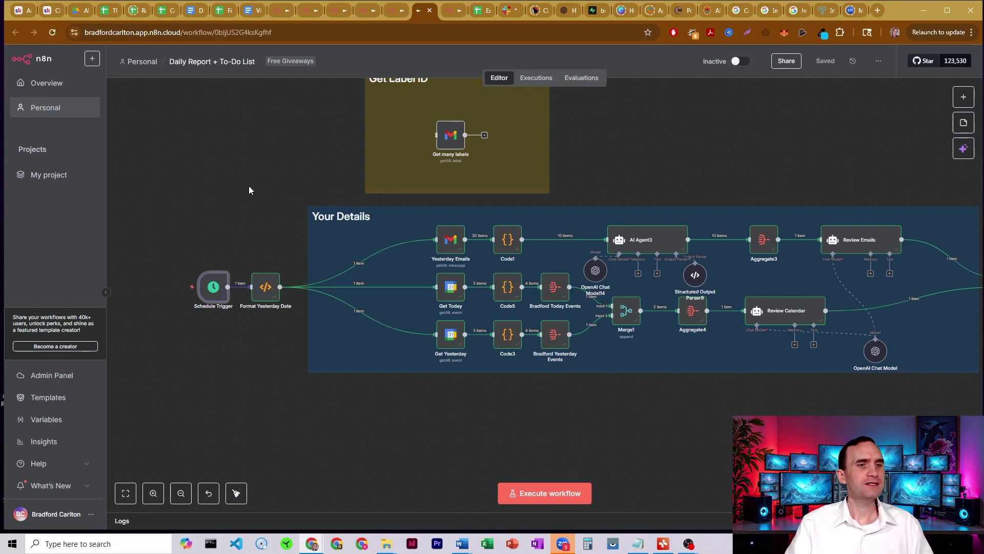
double_click(264, 289)
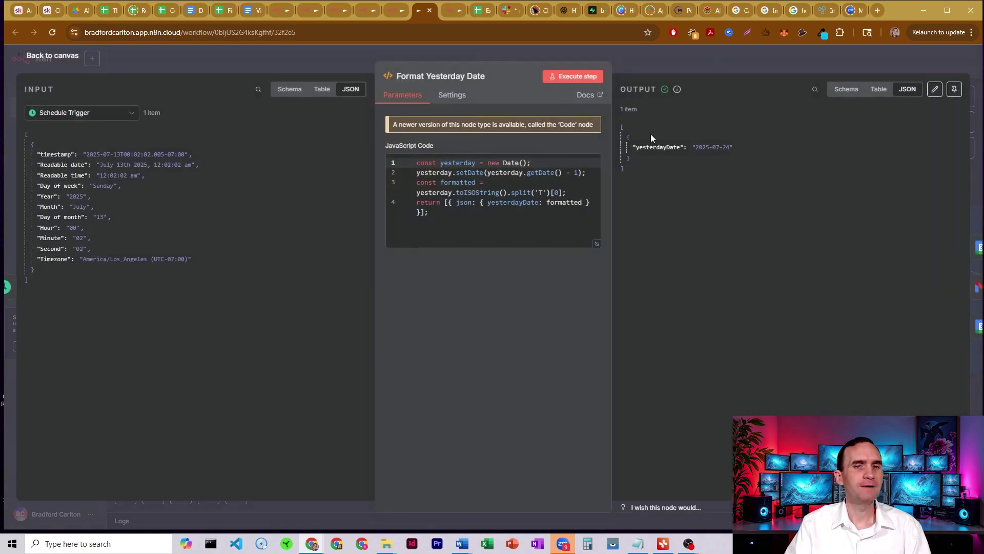
click(658, 59)
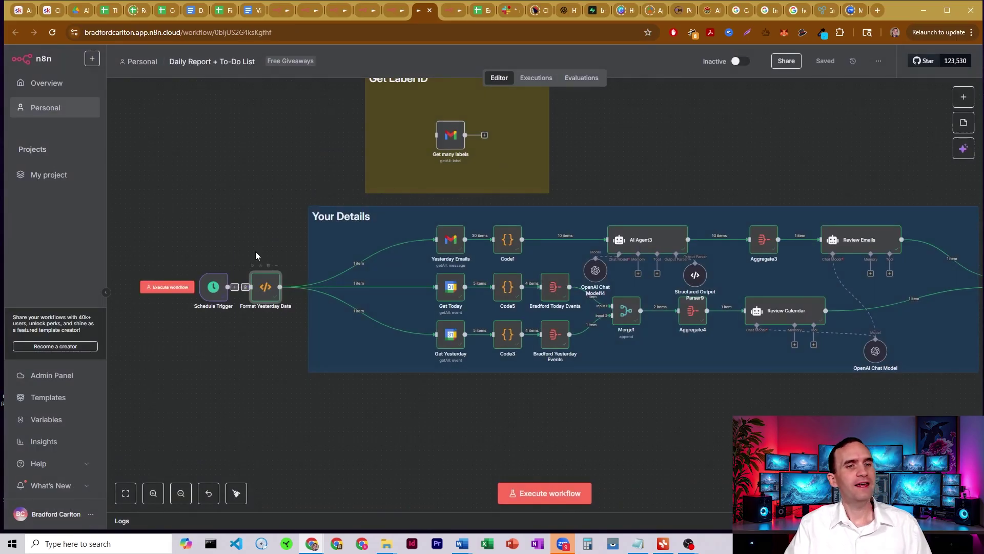
click(450, 239)
click(452, 285)
click(452, 328)
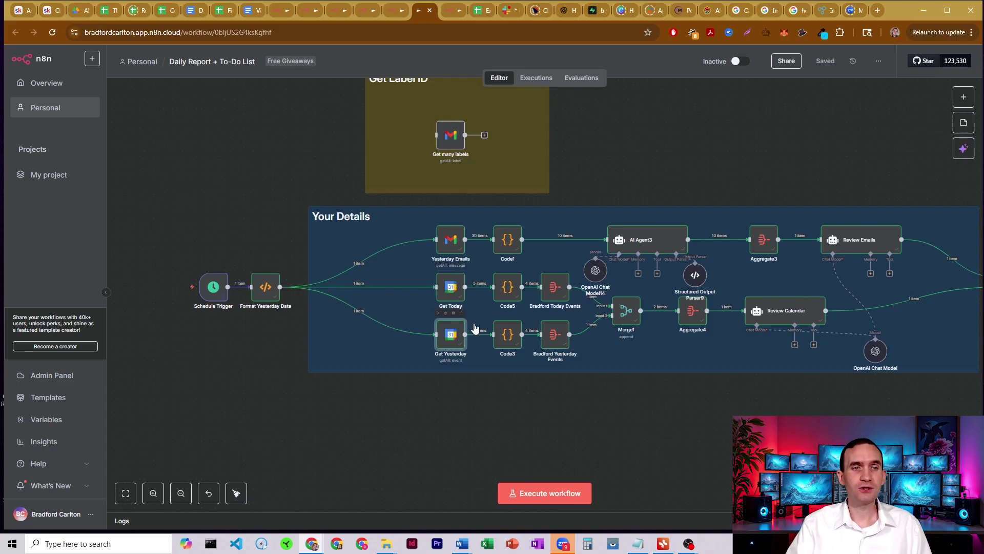
drag(659, 149, 637, 165)
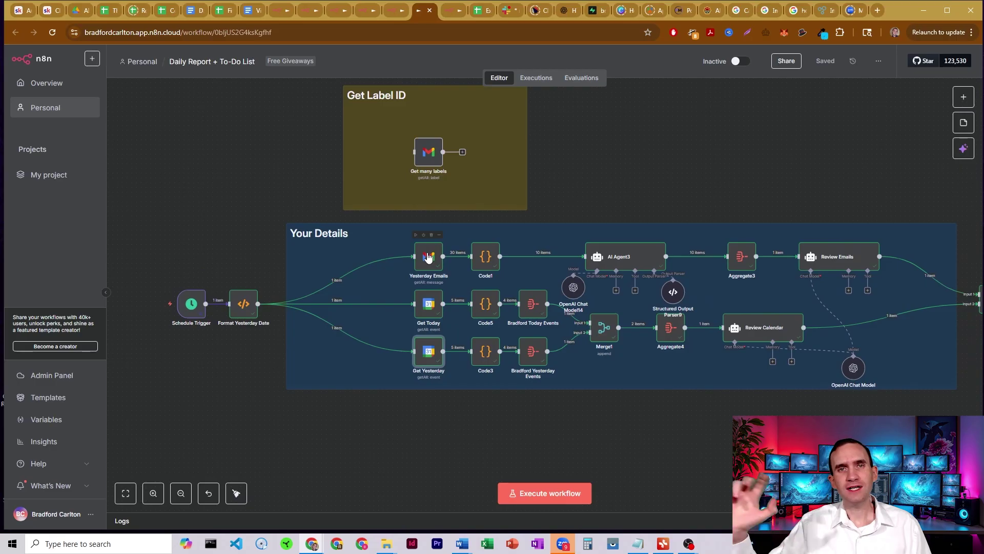
Set the message limit of the Yesterday Emails node to 40 and return to the canvas
double_click(428, 258)
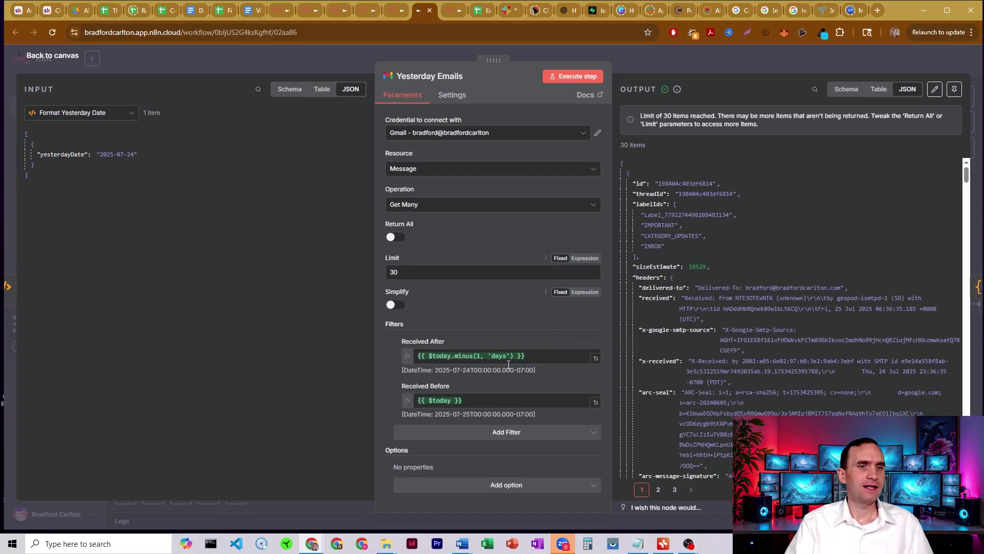
click(391, 271)
key(BackSpace)
text(4)
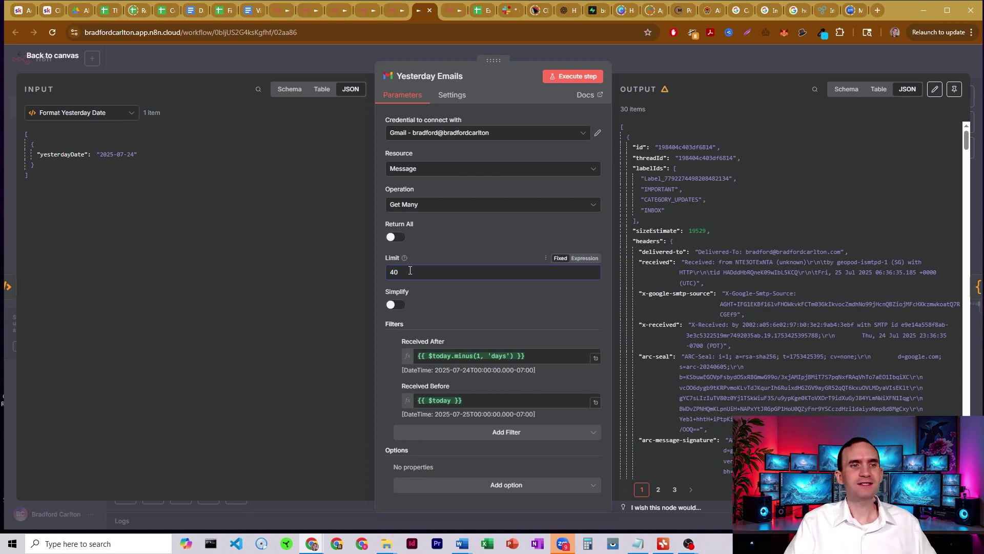
click(642, 66)
Examine the Code1 node's script alongside the raw email text in its input, then close the node
mouse_move(490, 259)
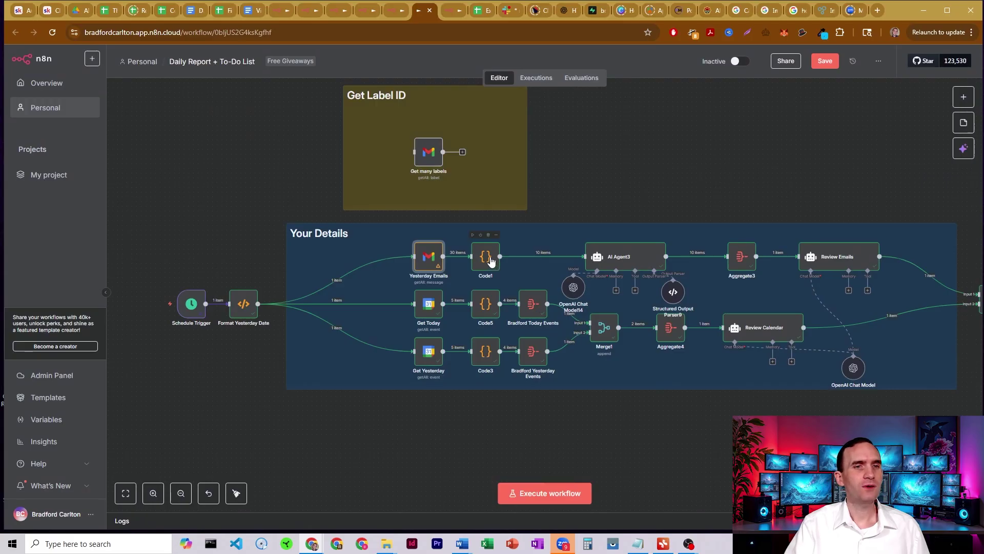
double_click(489, 259)
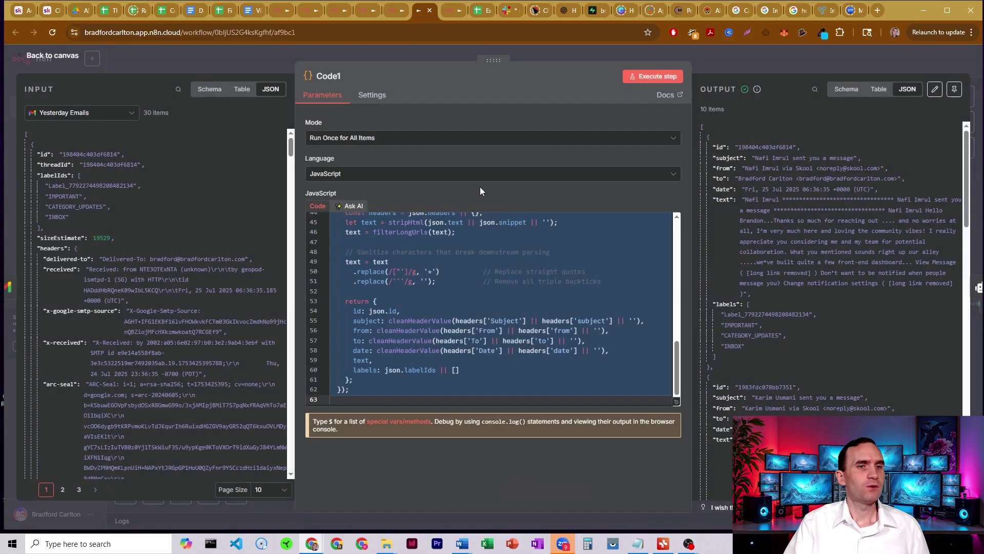
scroll(486, 288, up, 10)
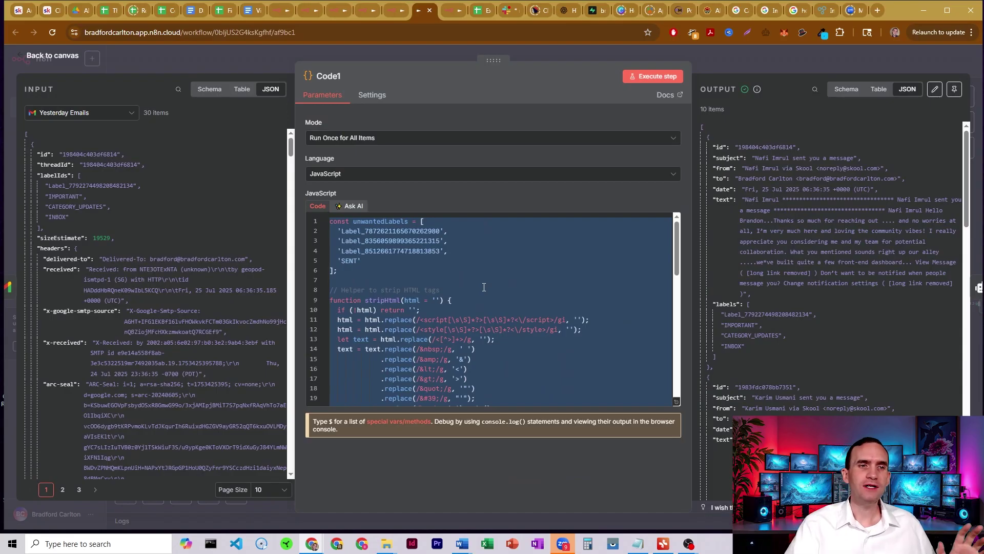
click(484, 287)
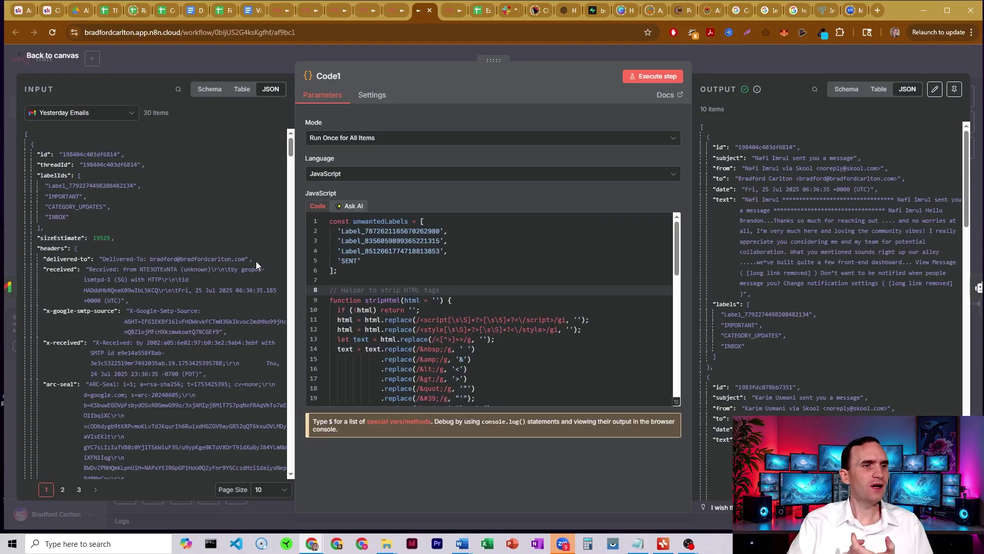
scroll(183, 237, down, 5)
scroll(168, 219, down, 10)
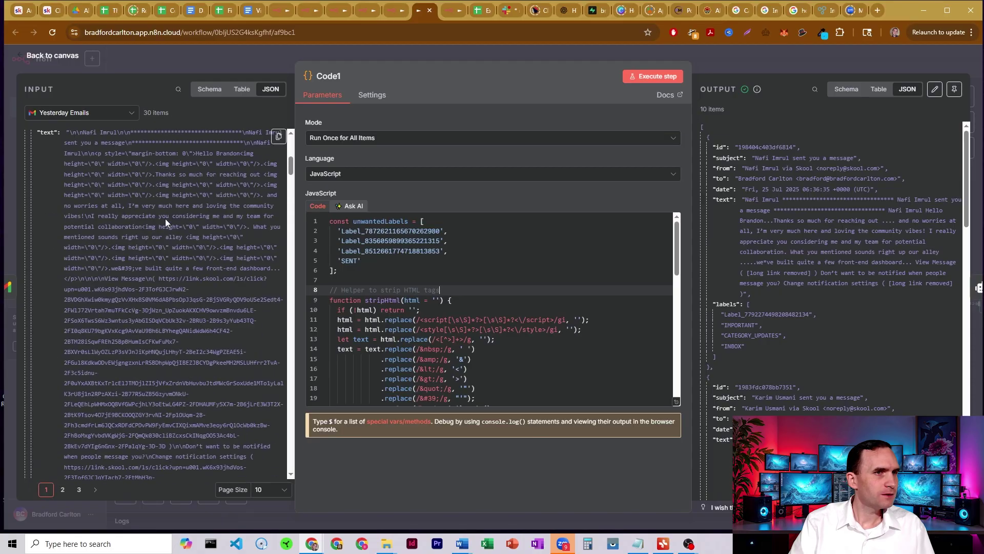
triple_click(165, 218)
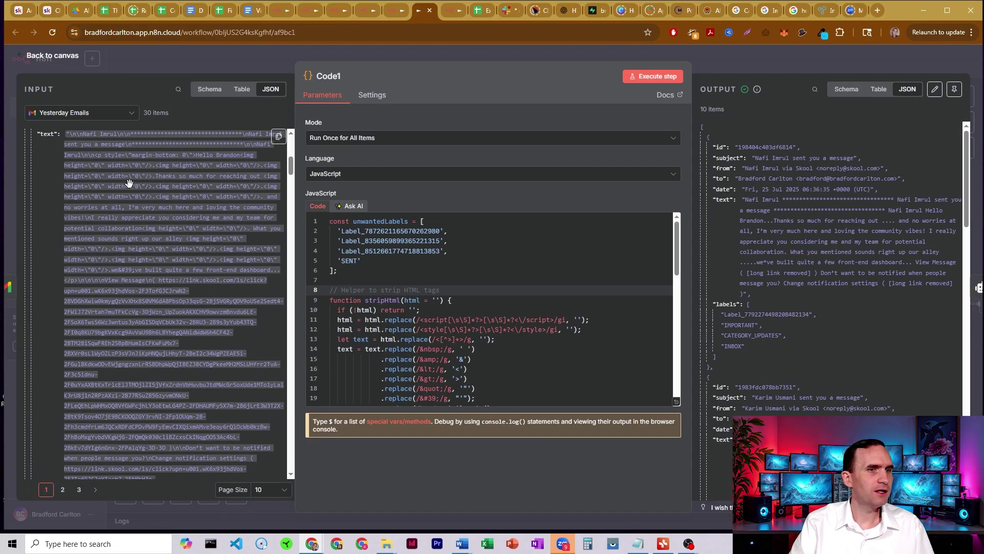
click(204, 446)
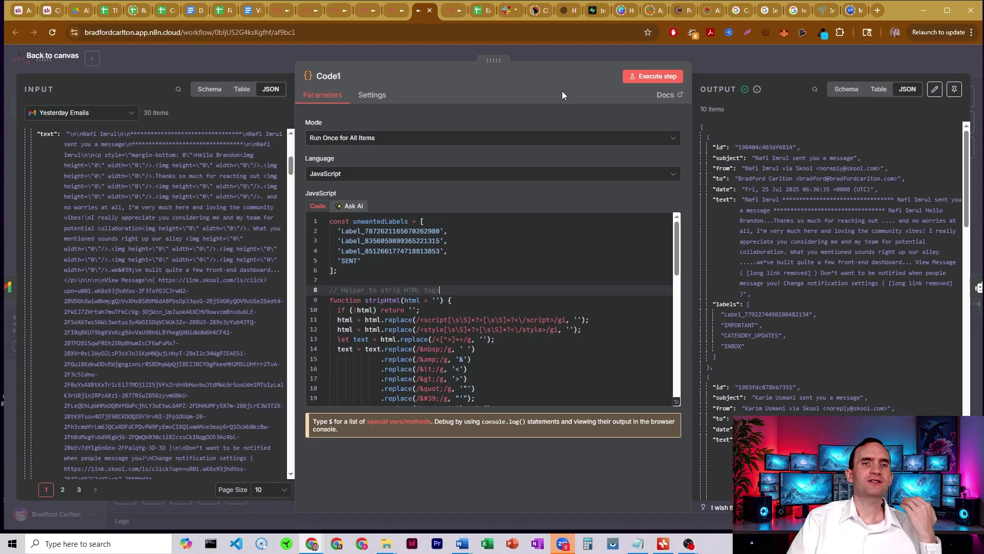
click(722, 63)
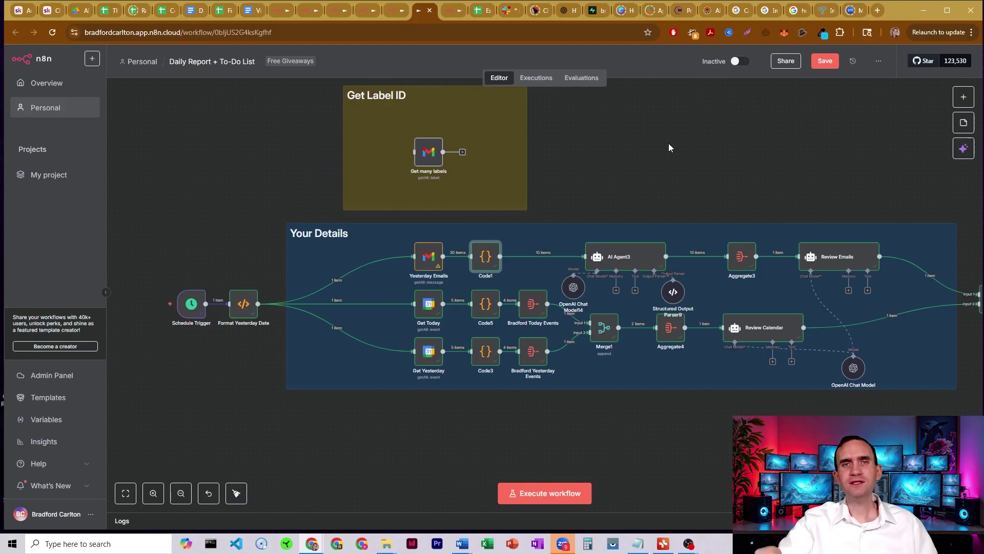
Reopen Code1 and examine its long-URL, header-cleaning and filtering code and the label IDs listed in unwantedLabels
double_click(485, 253)
scroll(508, 305, down, 3)
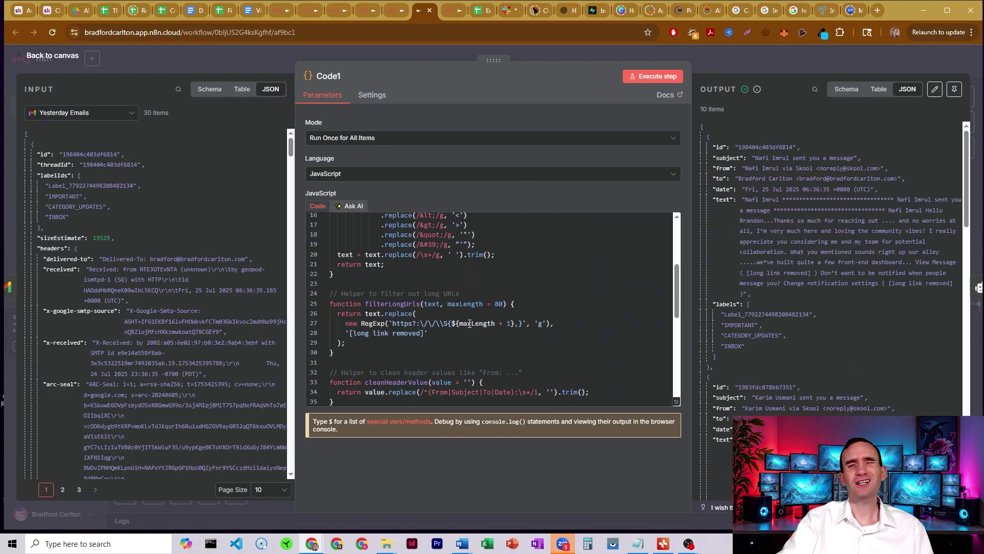
scroll(469, 323, down, 3)
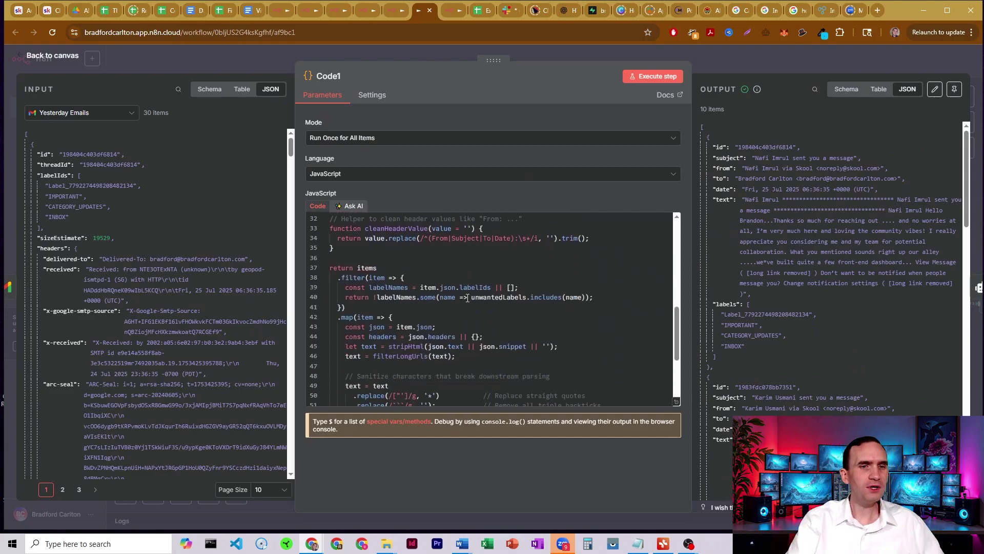
scroll(458, 298, up, 6)
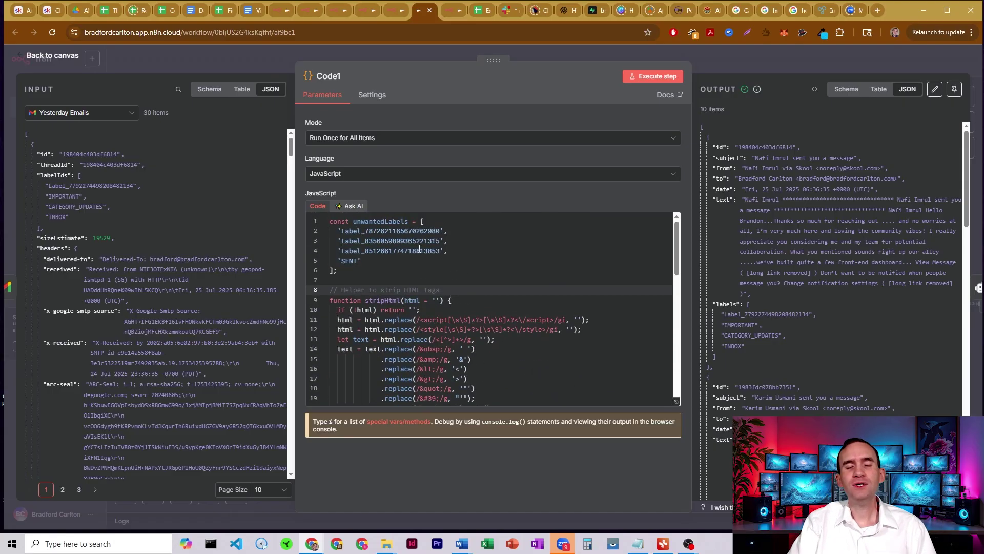
drag(360, 231, 417, 243)
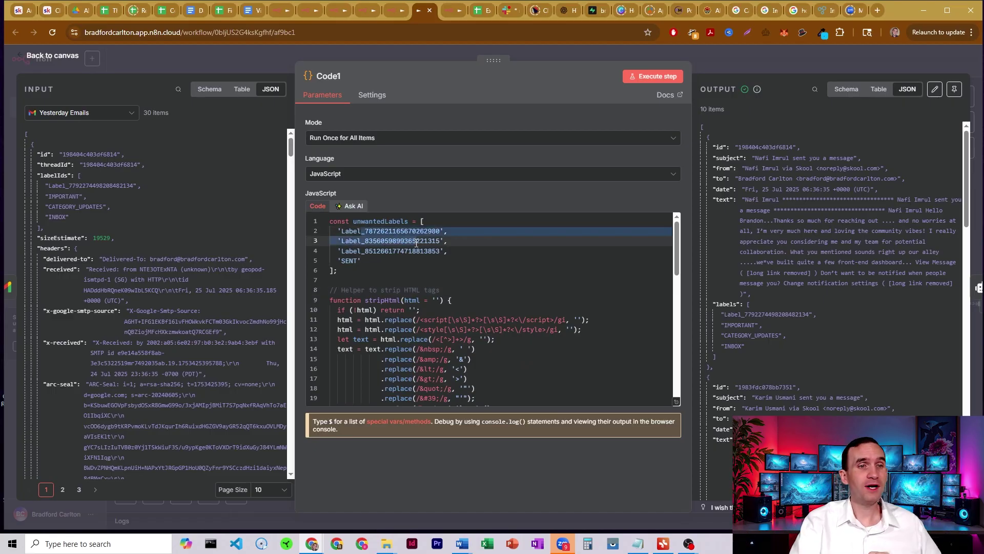
click(416, 243)
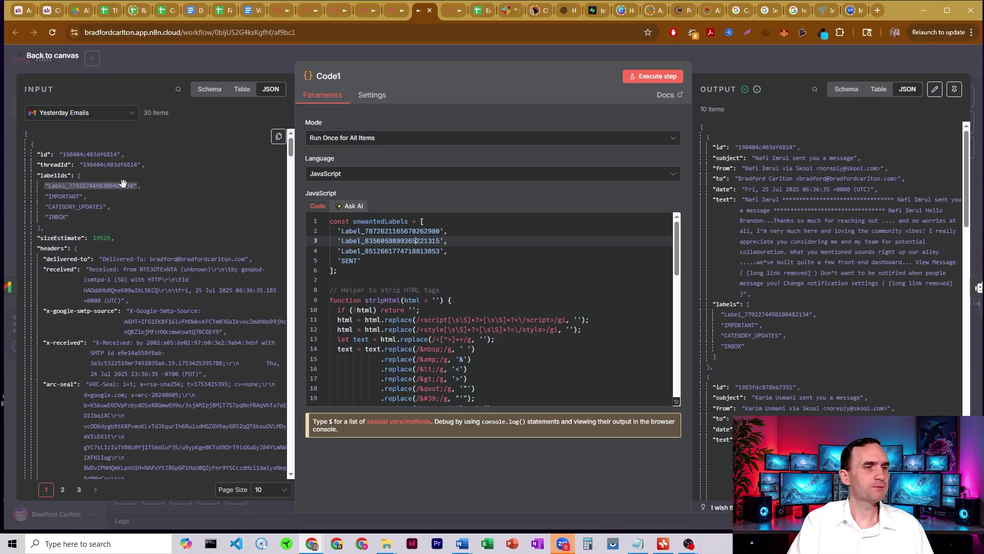
Switch to the Gmail window, look through its sidebar label list, and return to the n8n workflow
mouse_move(265, 540)
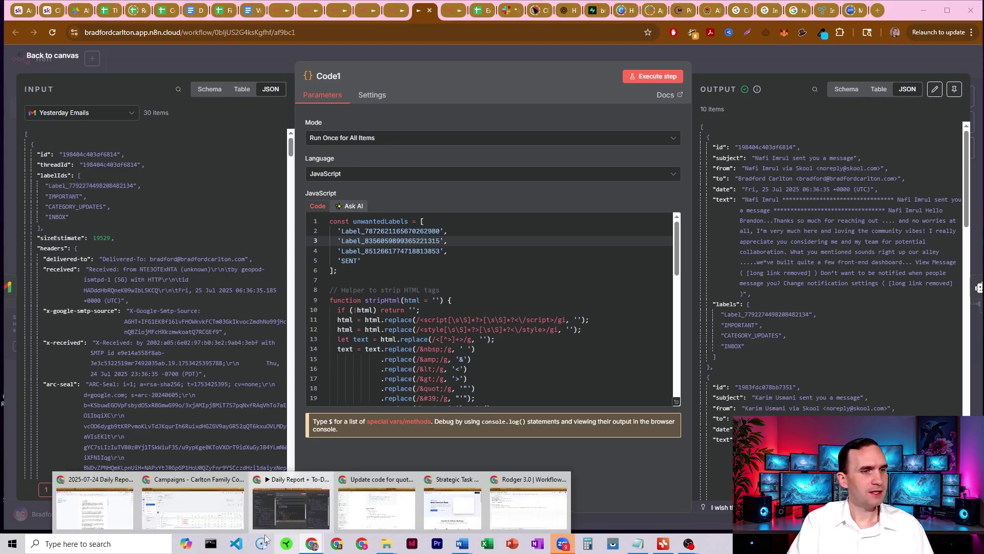
click(94, 505)
click(203, 10)
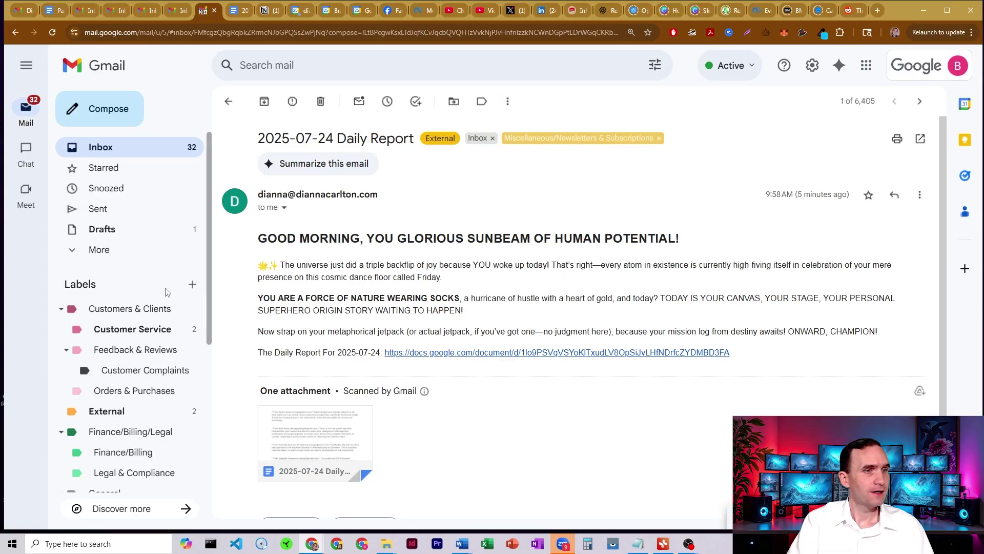
scroll(105, 287, down, 5)
scroll(109, 296, down, 1)
scroll(123, 317, up, 3)
scroll(136, 333, down, 3)
scroll(142, 342, up, 5)
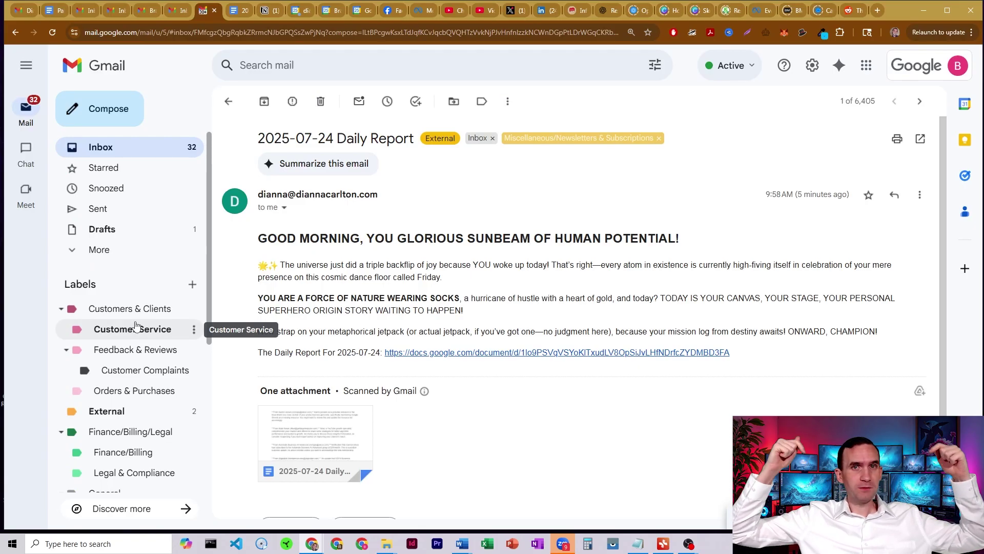
click(924, 11)
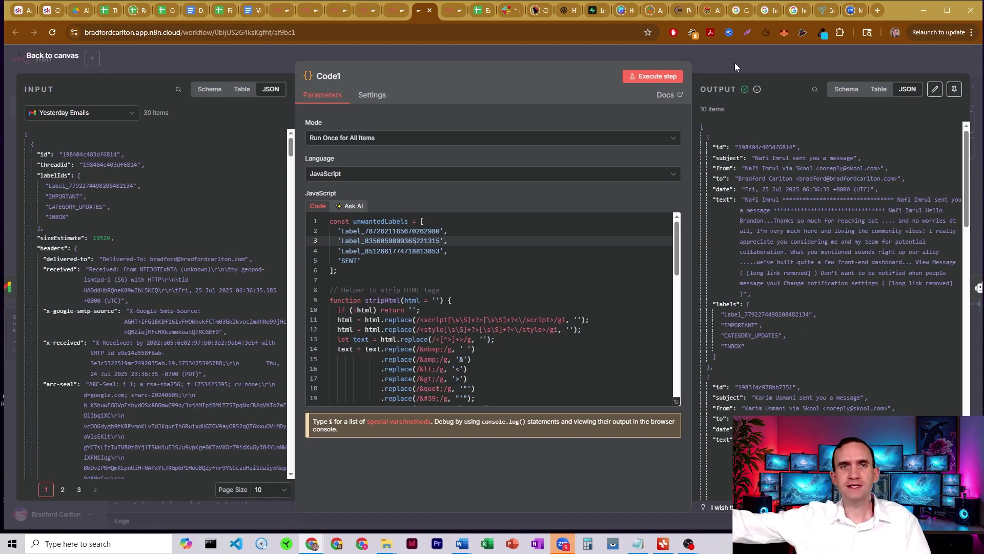
Execute the Get many labels node and look up the label IDs on page 3 of its output, then close it
click(718, 66)
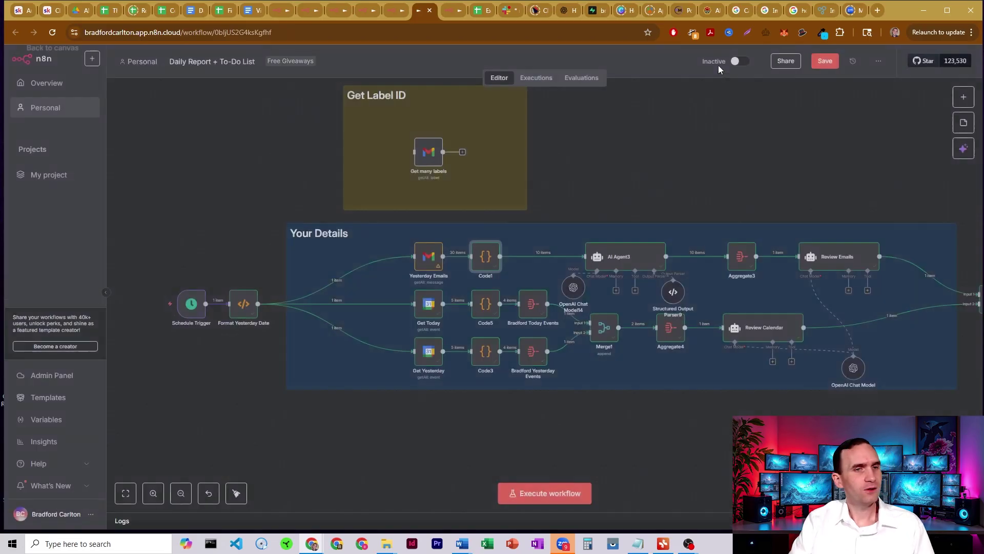
double_click(428, 159)
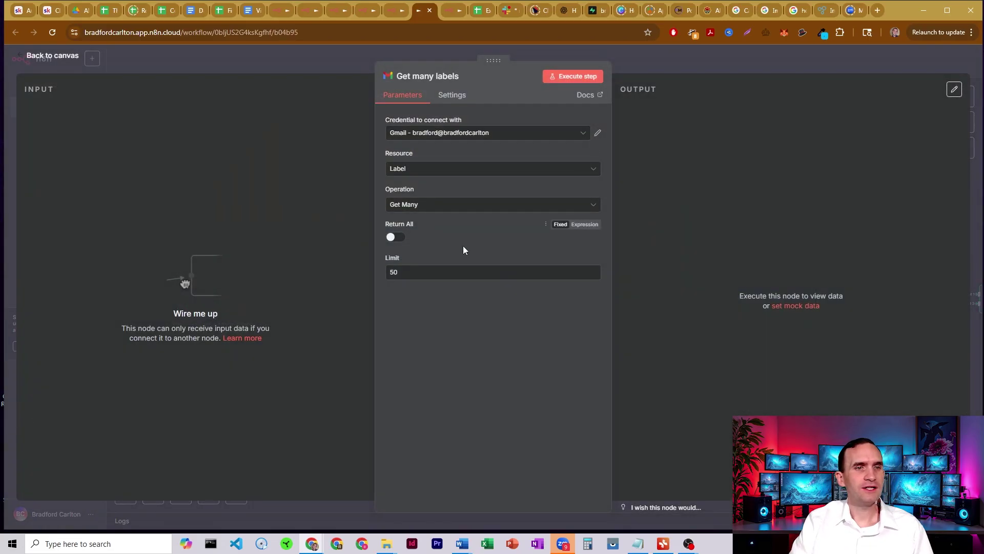
click(575, 78)
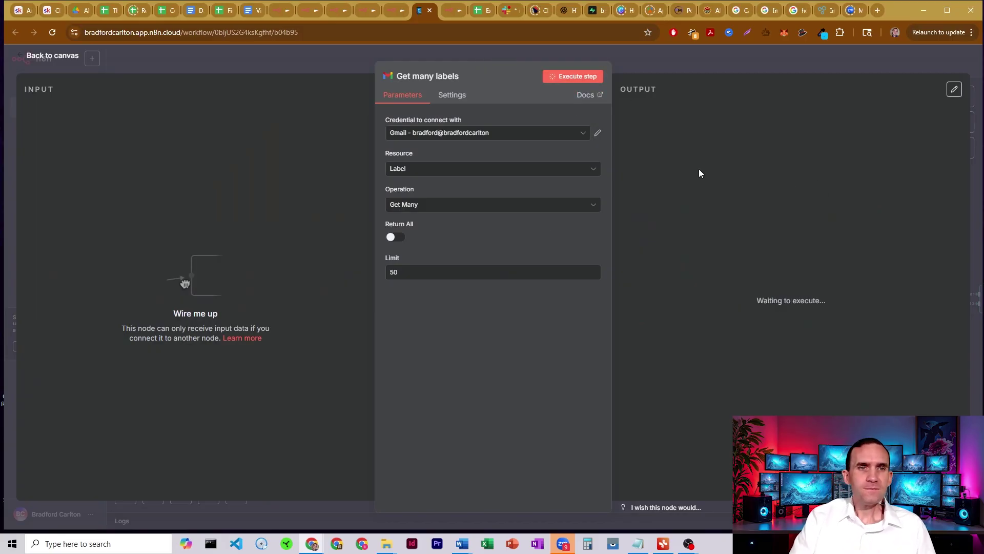
scroll(690, 224, down, 10)
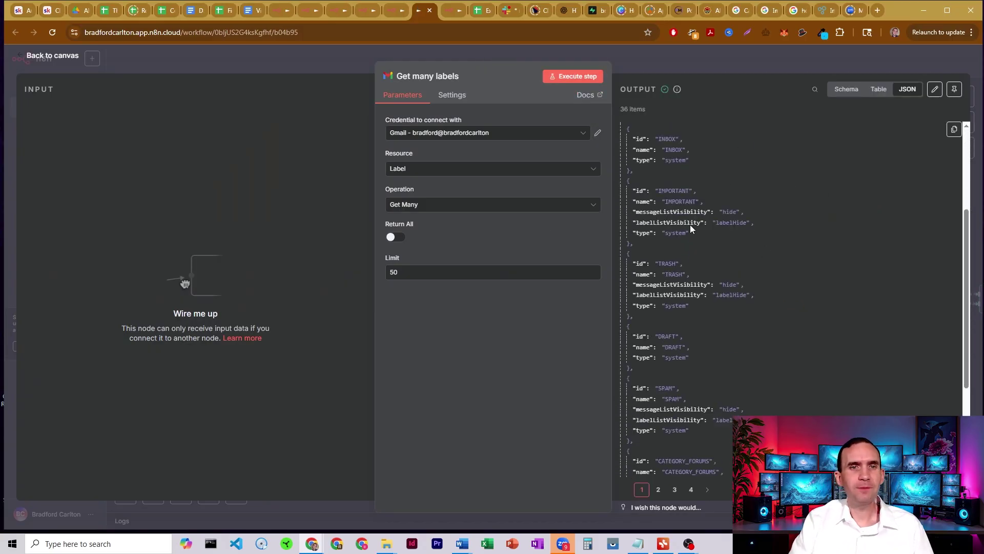
click(674, 489)
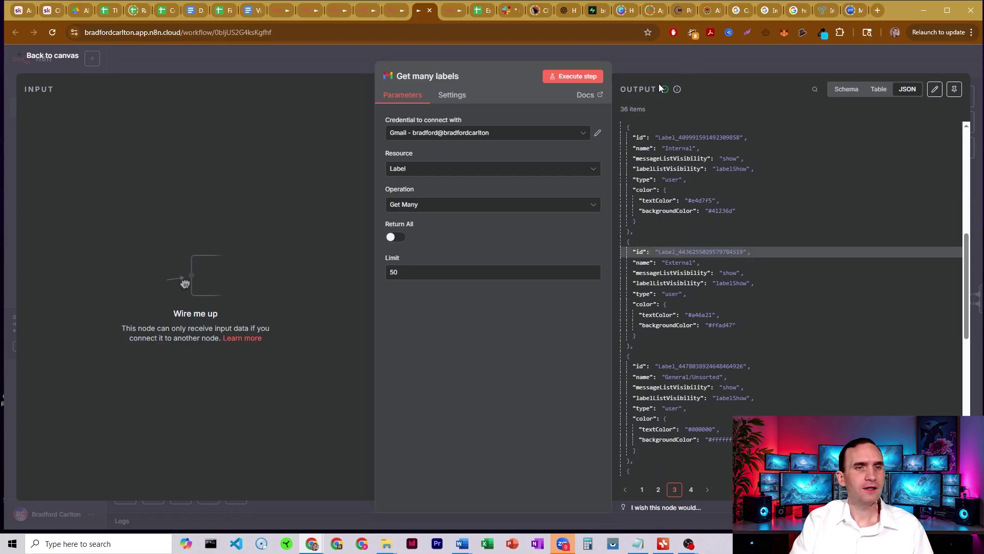
key(Escape)
Reopen Code1, review the unwantedLabels IDs and the returned email fields at the script's end, then close the node
click(487, 254)
double_click(487, 254)
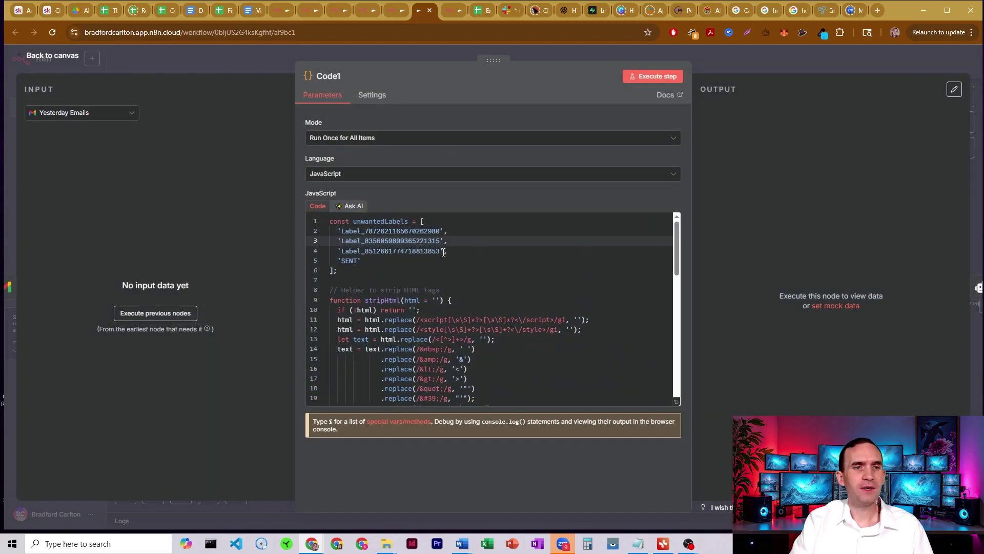
drag(444, 252, 356, 227)
click(391, 235)
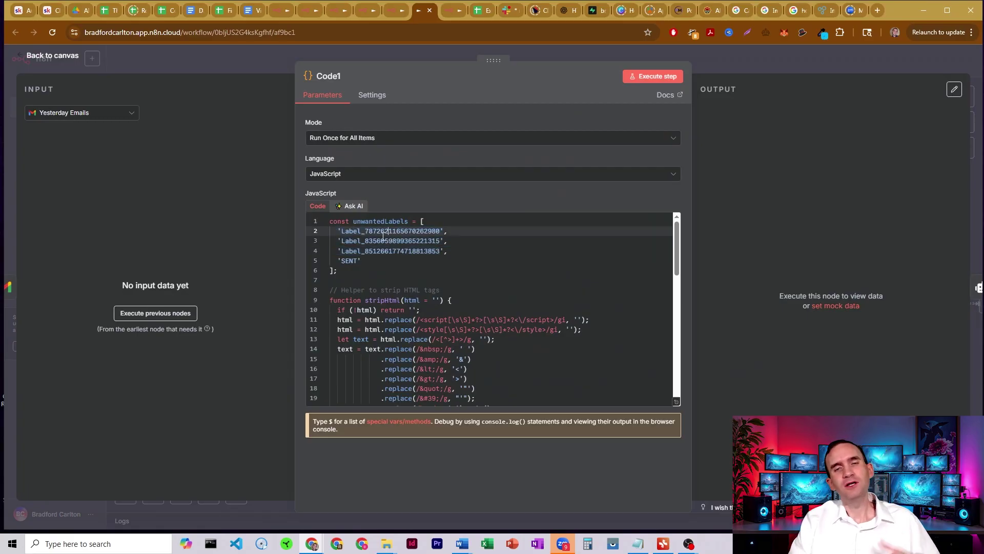
scroll(377, 240, down, 9)
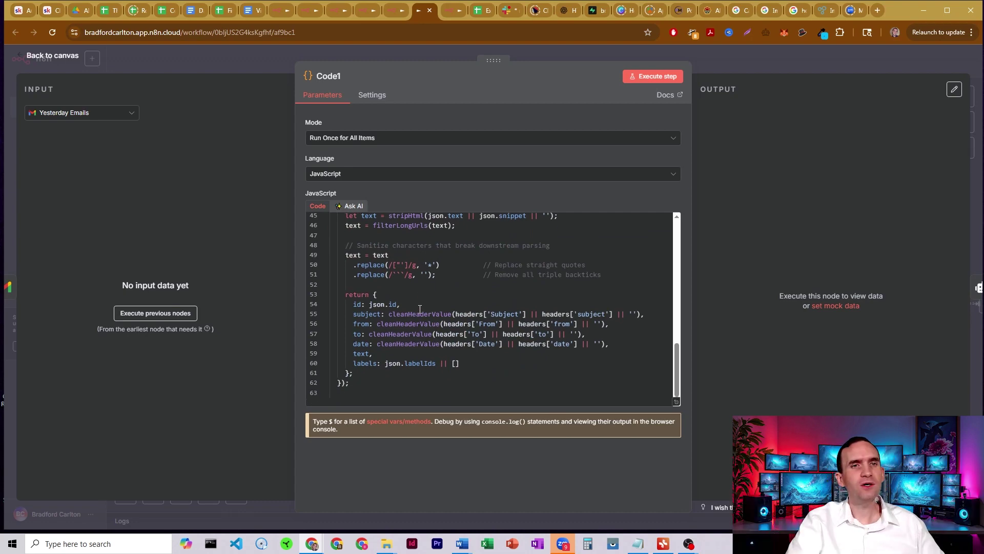
click(705, 63)
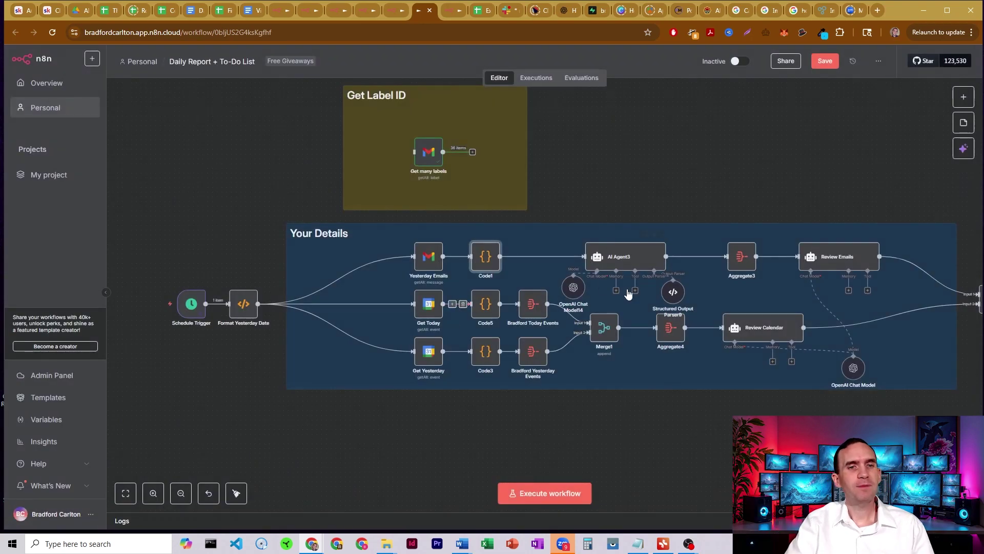
Inspect the Review Emails agent's prompt and system message, then return to the canvas
drag(721, 149, 611, 154)
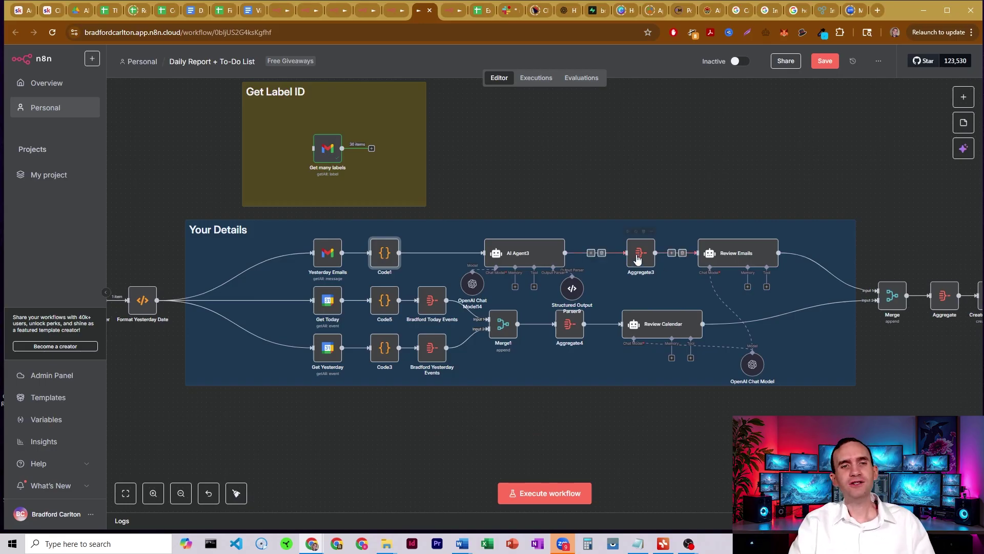
double_click(751, 254)
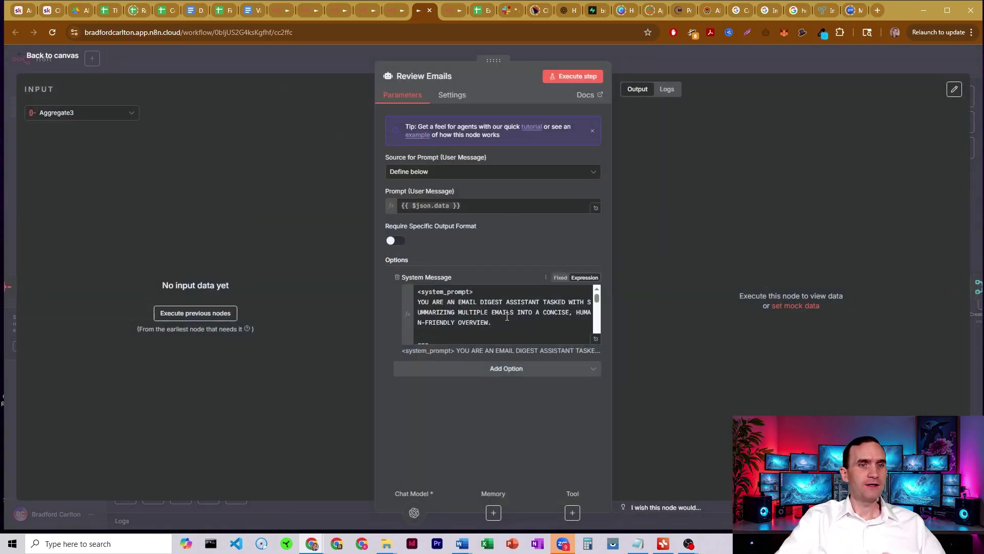
click(654, 54)
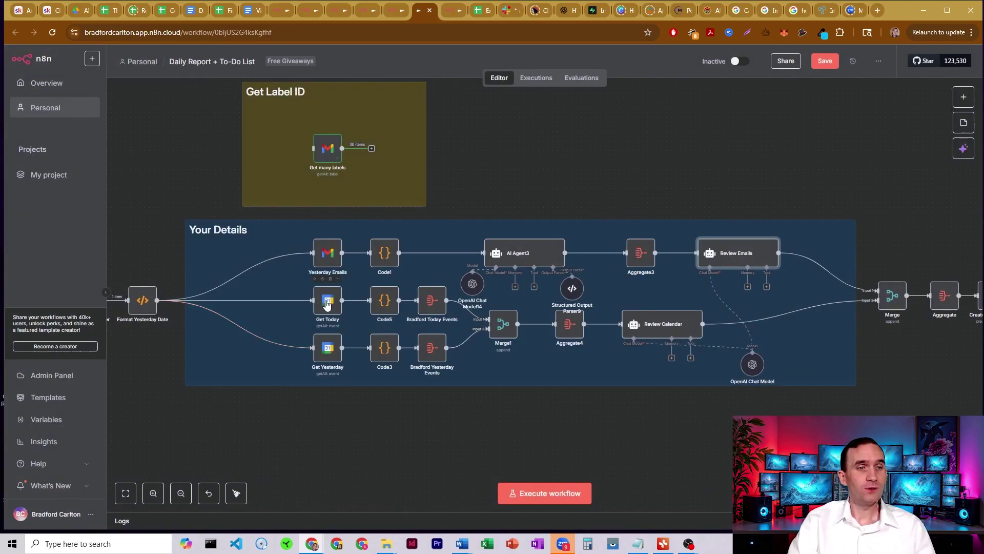
Inspect the limit and the After and Before date expressions in the Get Today and Get Yesterday calendar nodes
click(328, 358)
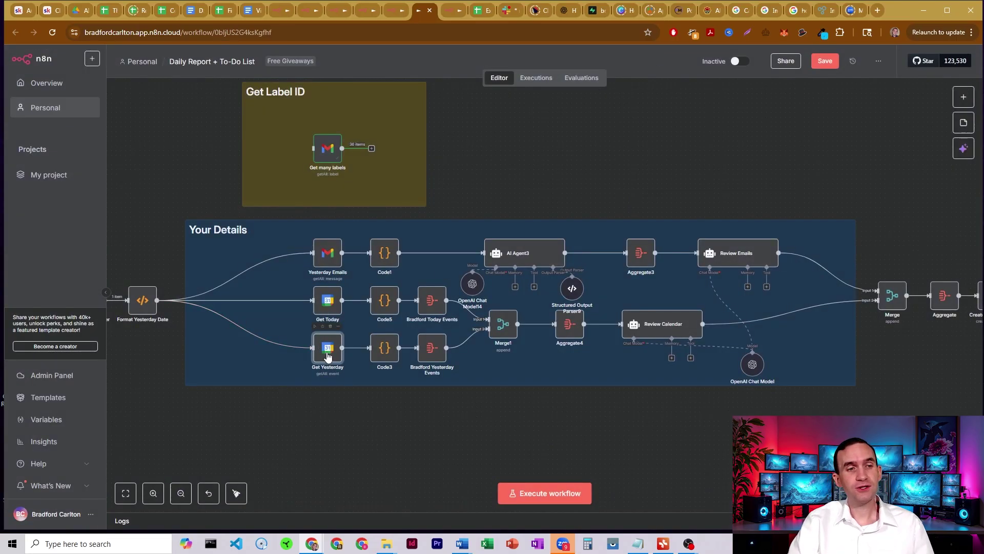
click(334, 305)
double_click(334, 305)
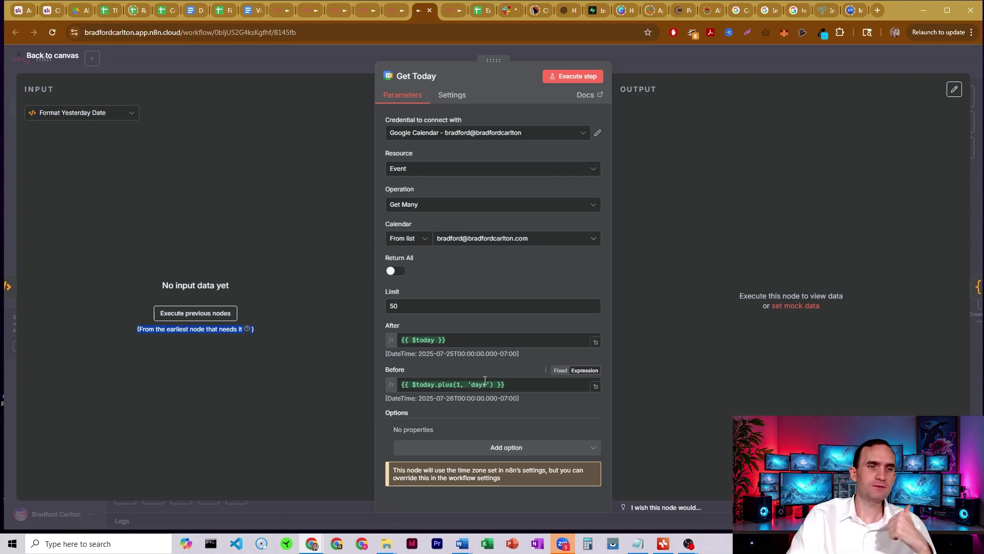
click(659, 56)
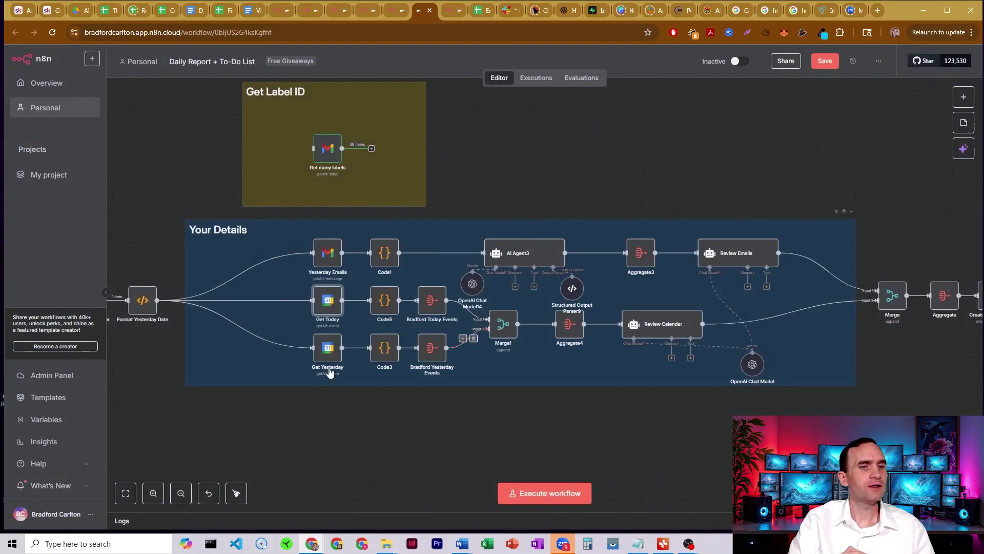
double_click(328, 351)
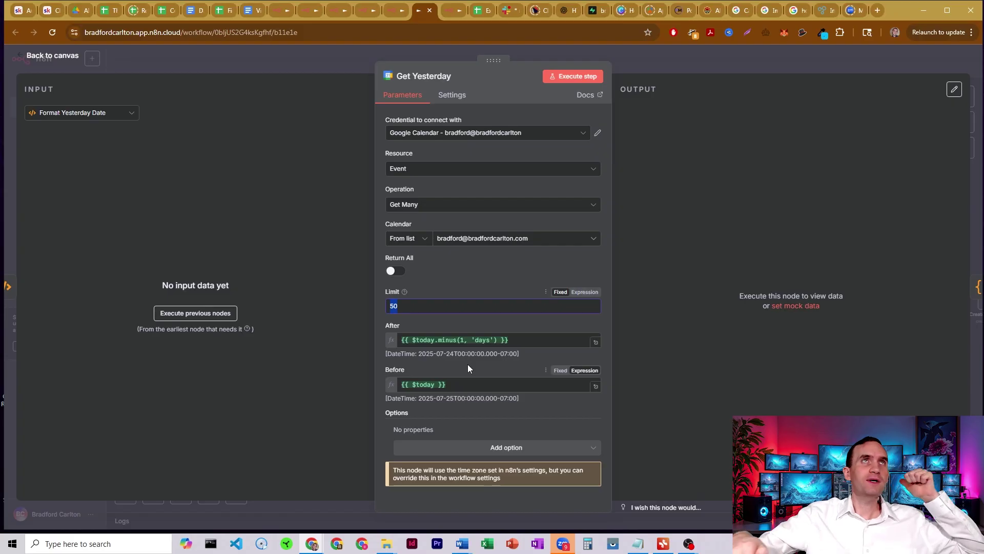
click(661, 57)
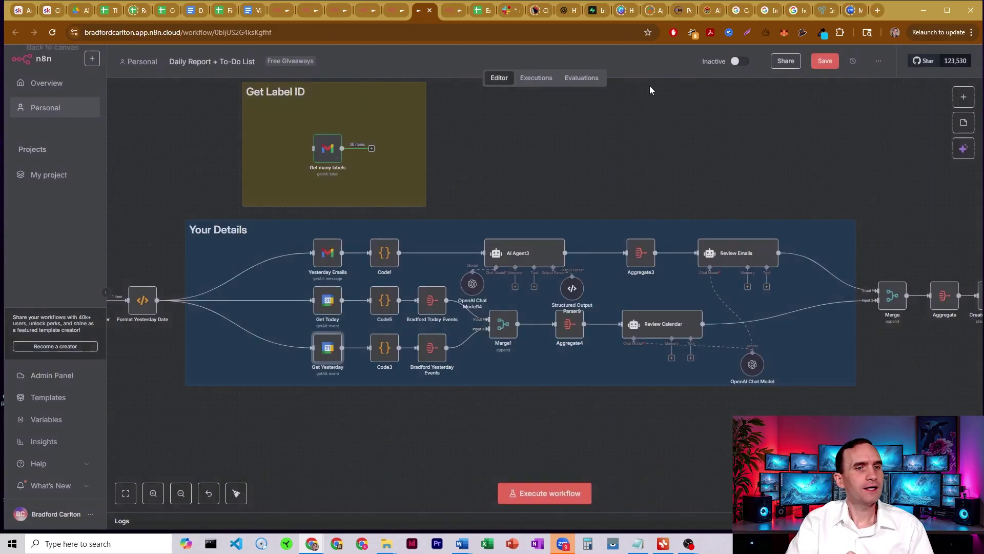
Read through the Code5 script that formats today's calendar events, then close the node
double_click(382, 307)
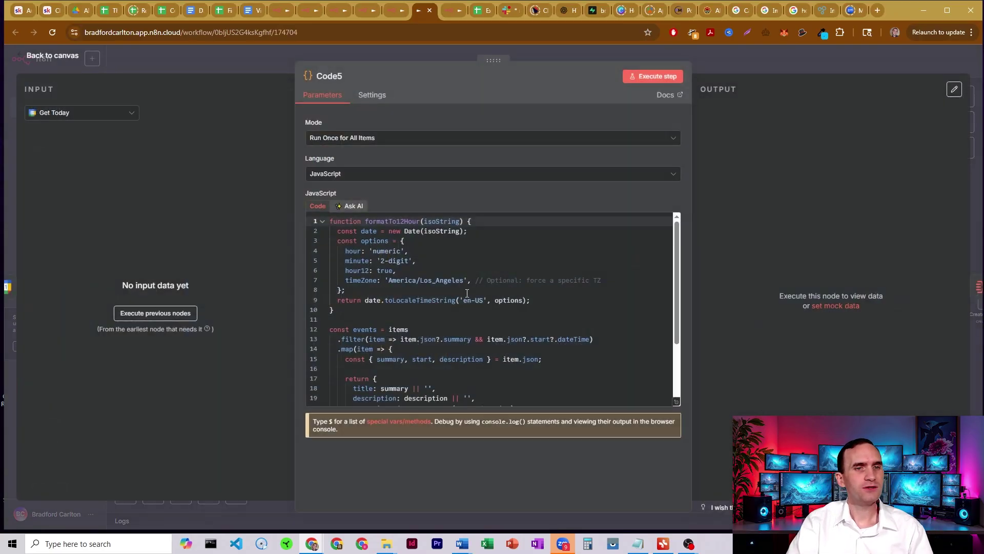
scroll(443, 267, down, 2)
scroll(451, 312, up, 2)
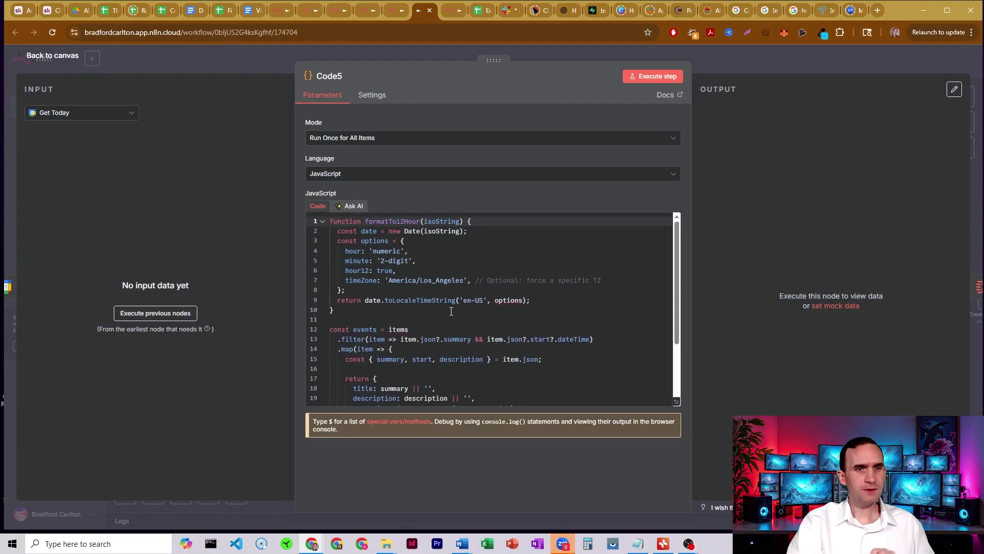
scroll(451, 311, down, 3)
click(715, 65)
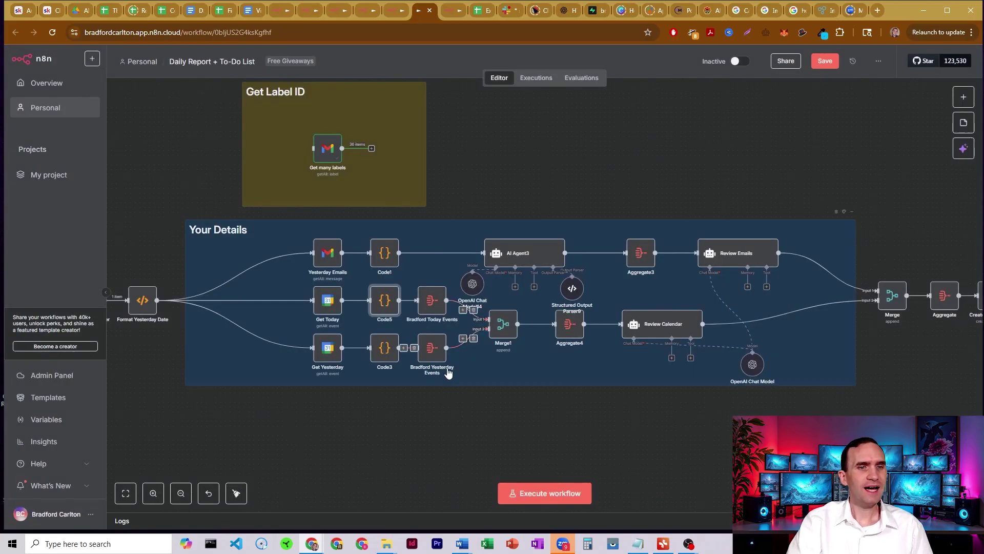
Follow the calendar branch through Merge1 and Aggregate4, and read the Review Calendar agent's system message before closing it
click(509, 329)
click(569, 324)
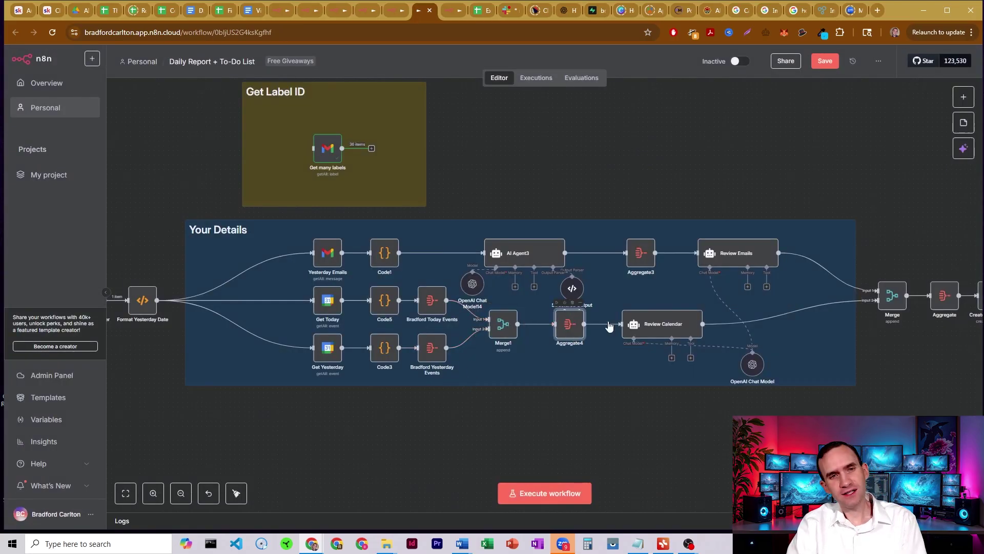
double_click(656, 331)
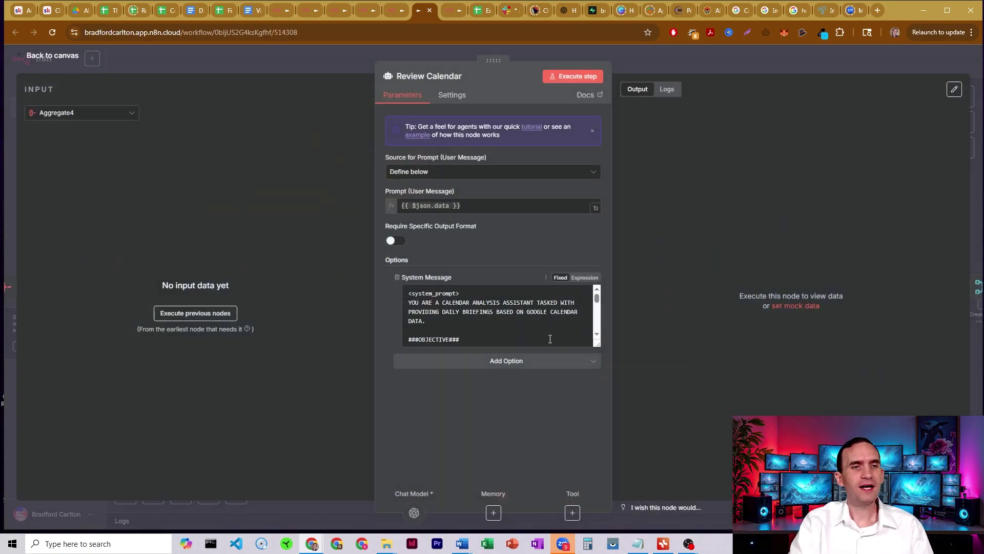
scroll(526, 317, down, 5)
scroll(525, 317, up, 5)
click(654, 51)
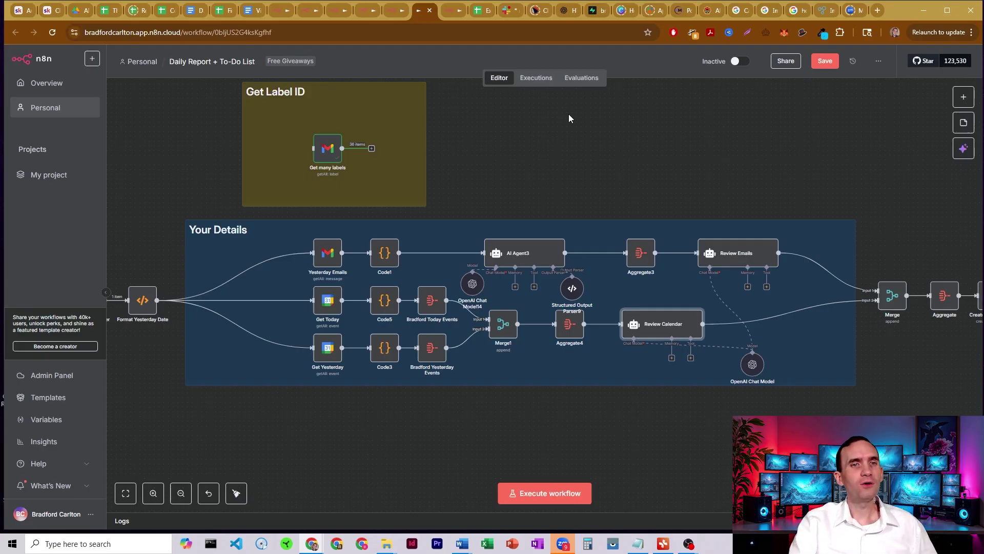
Inspect the Create Google Docs node's folder and dated title expression, then return to the canvas
scroll(840, 155, right, 10)
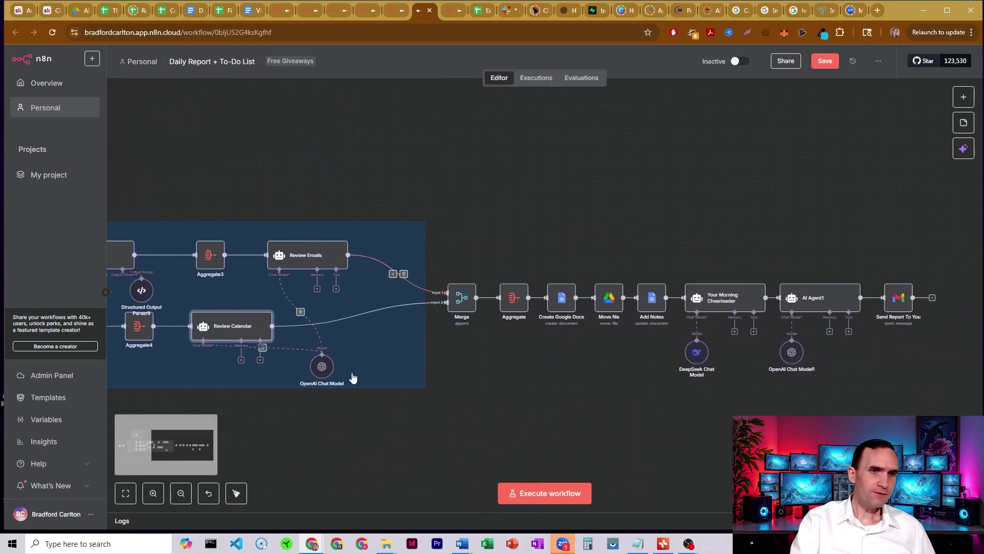
click(514, 298)
drag(685, 196, 559, 170)
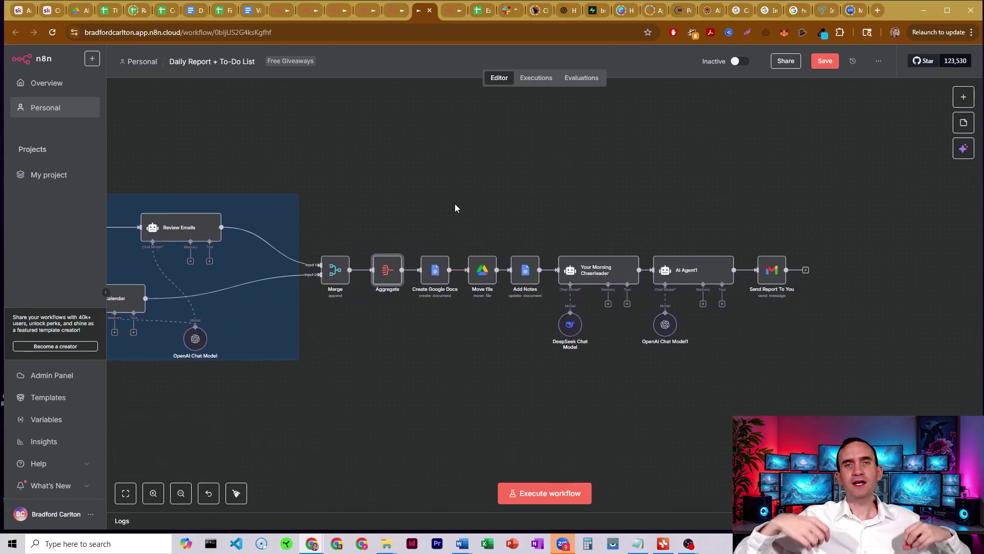
double_click(435, 276)
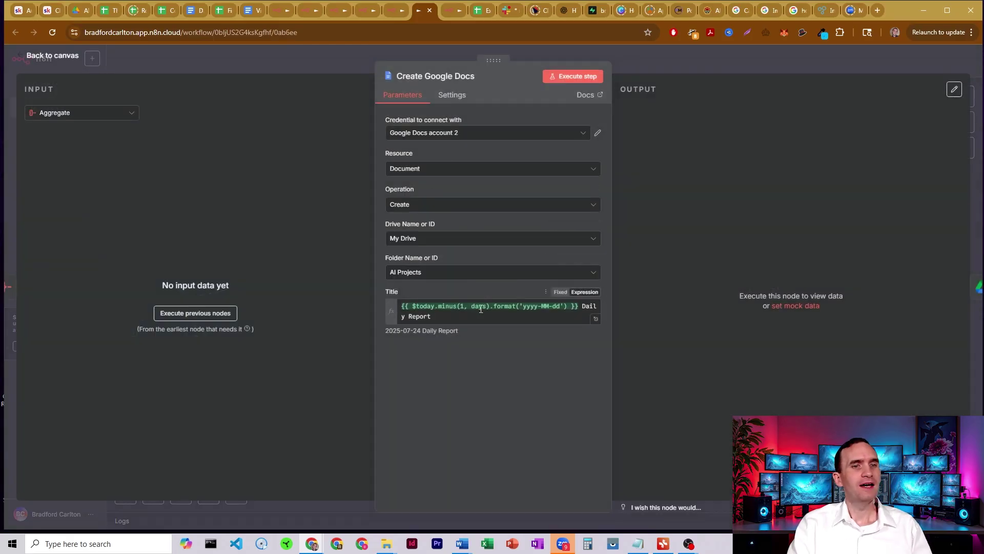
drag(401, 305, 573, 306)
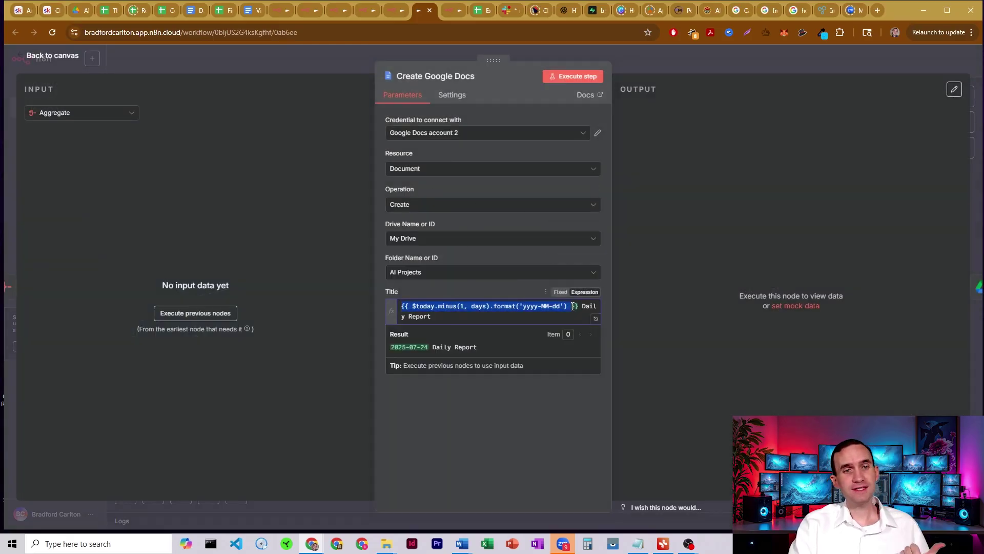
click(524, 306)
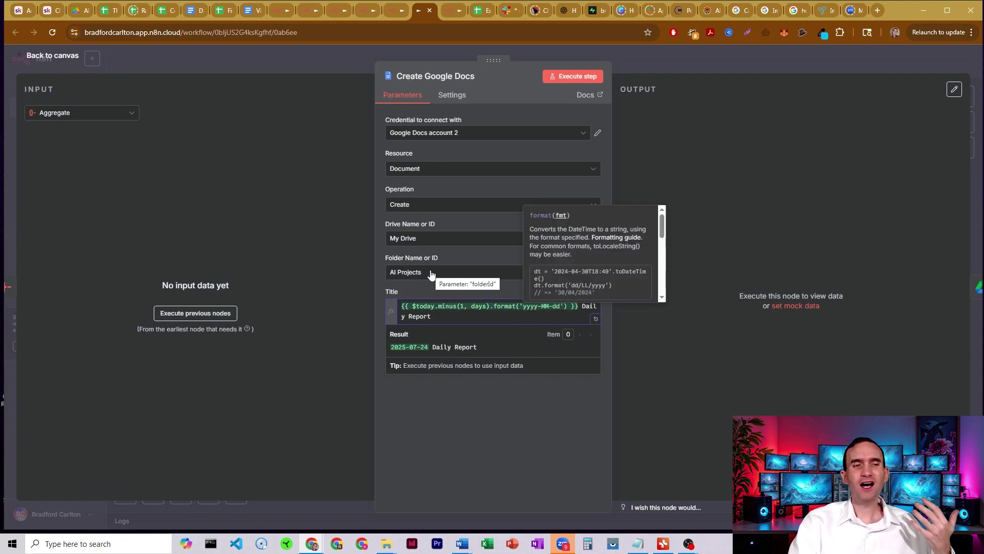
click(658, 62)
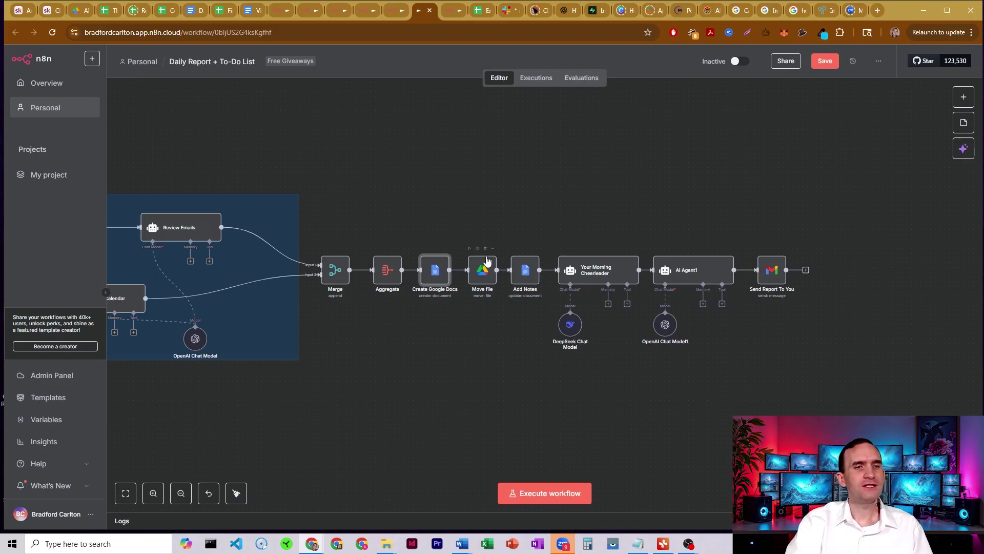
Inspect the Move file node's file ID expression and its n8n Tests parent folder, then return to the canvas
click(482, 279)
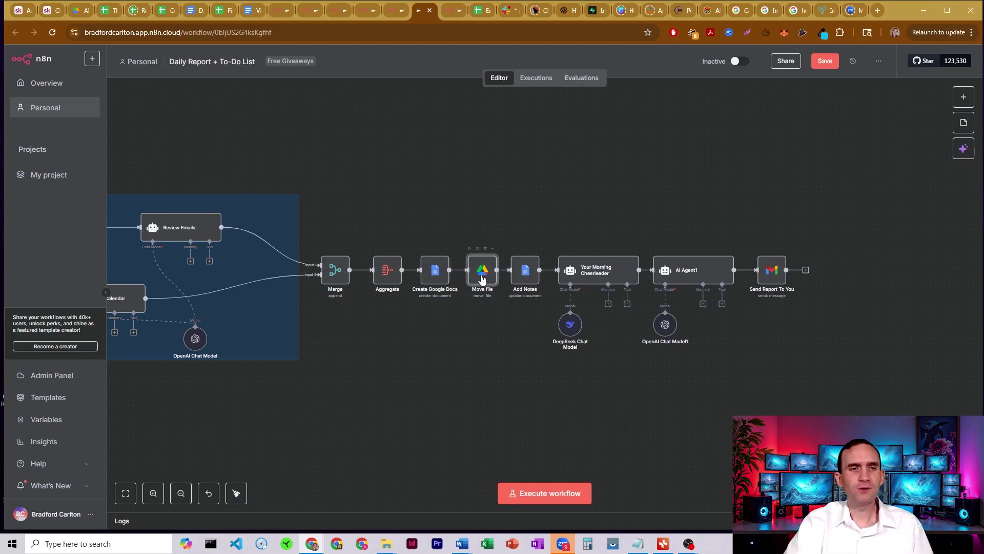
double_click(482, 279)
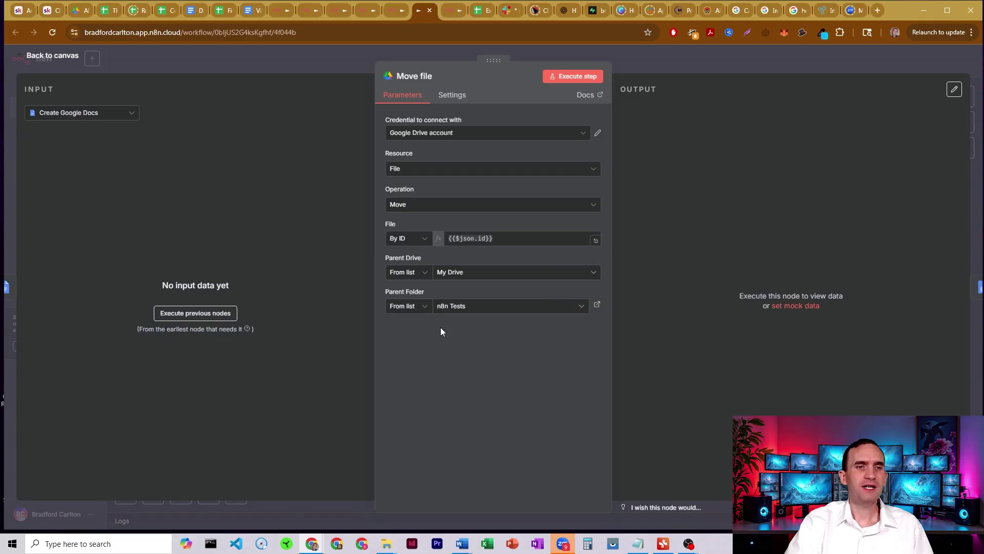
click(646, 64)
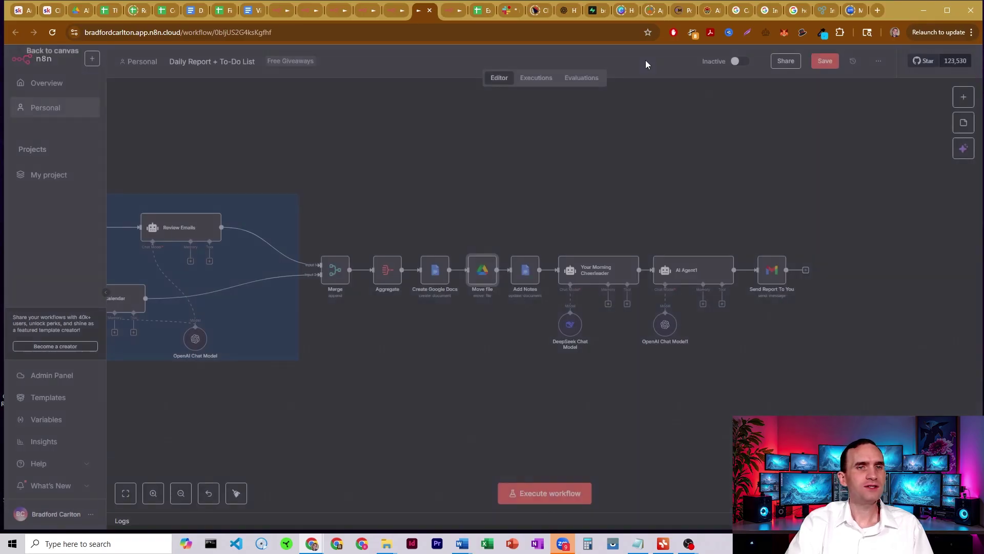
Examine the Add Notes node's document ID expression, Email Reviews heading and [INPUT USER NAME] placeholder, then close the node
double_click(529, 267)
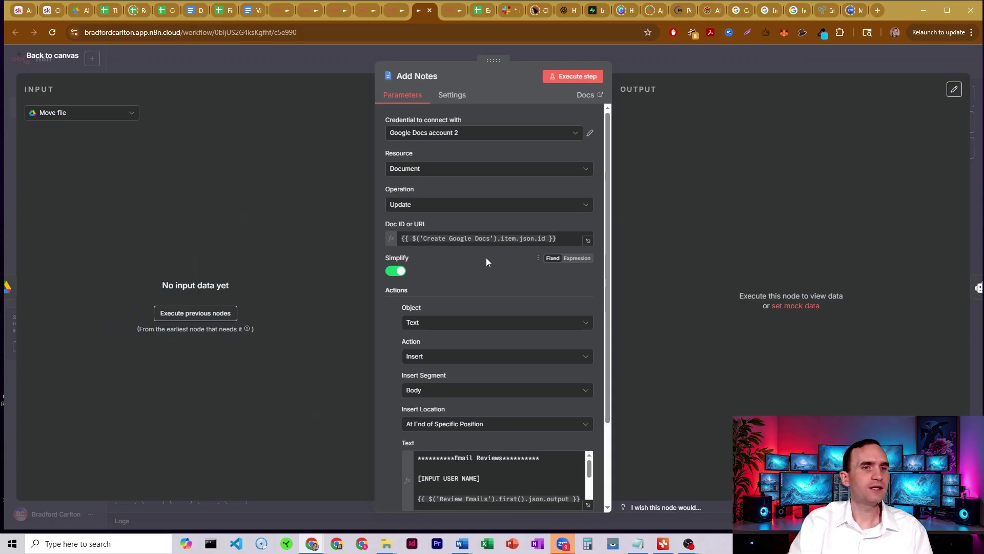
drag(468, 238, 503, 236)
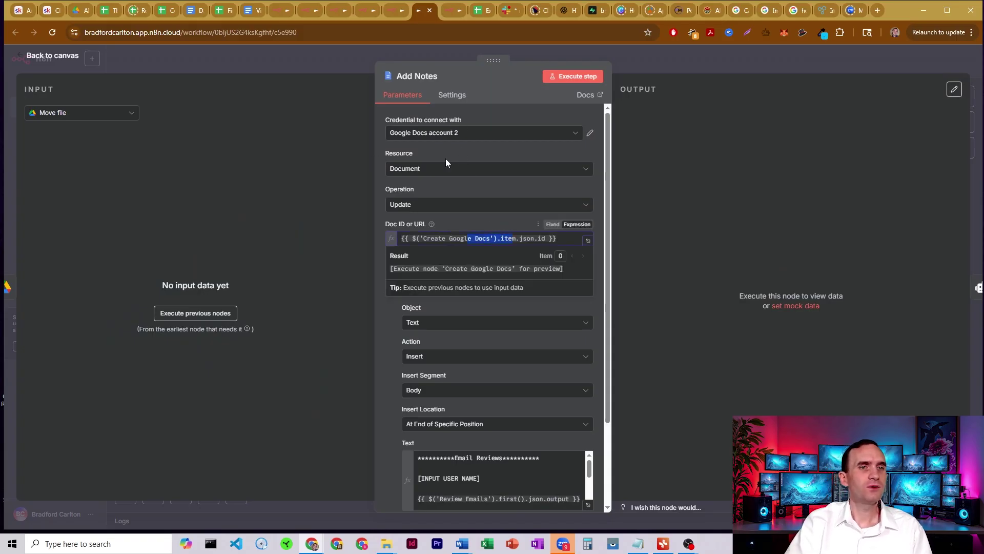
click(494, 104)
scroll(517, 190, down, 2)
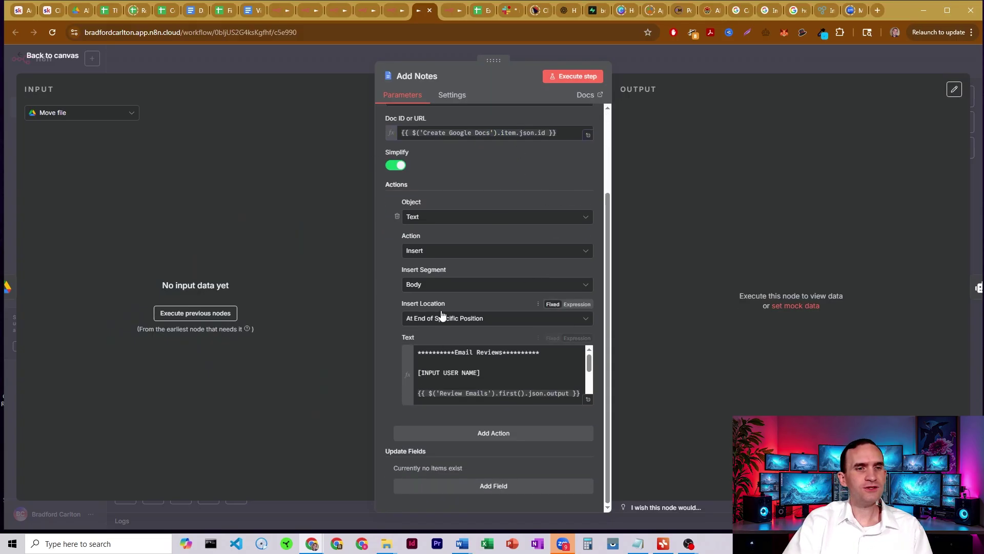
drag(444, 350, 503, 362)
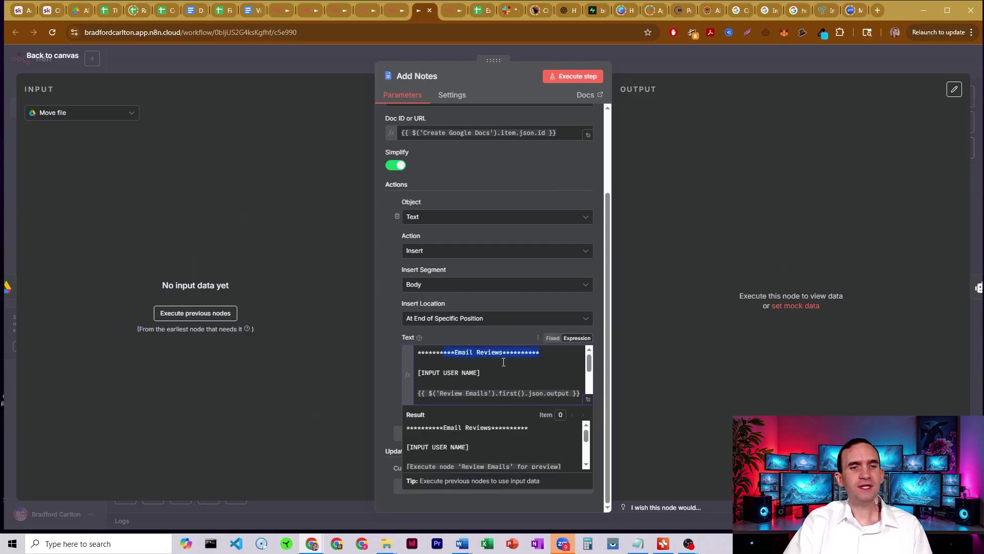
click(498, 368)
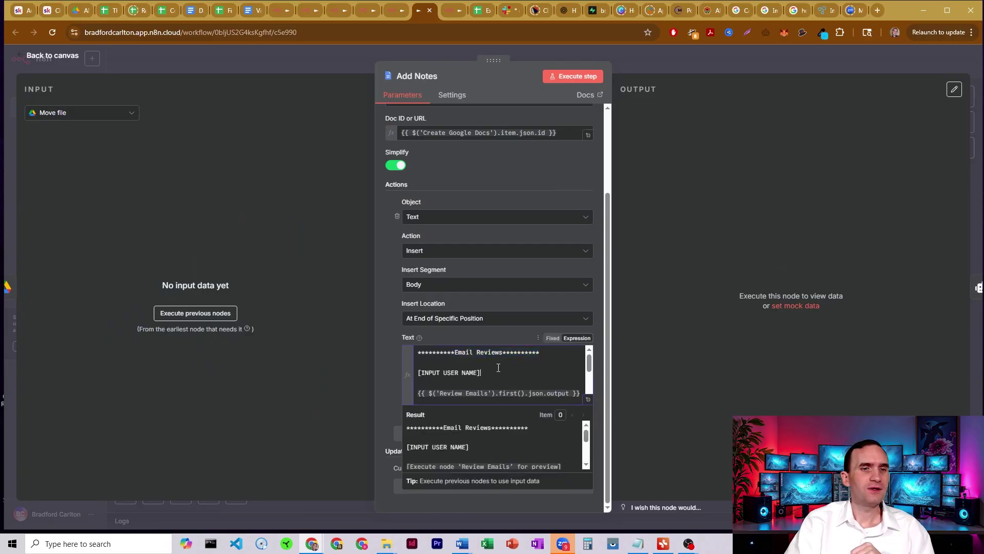
drag(484, 372, 435, 371)
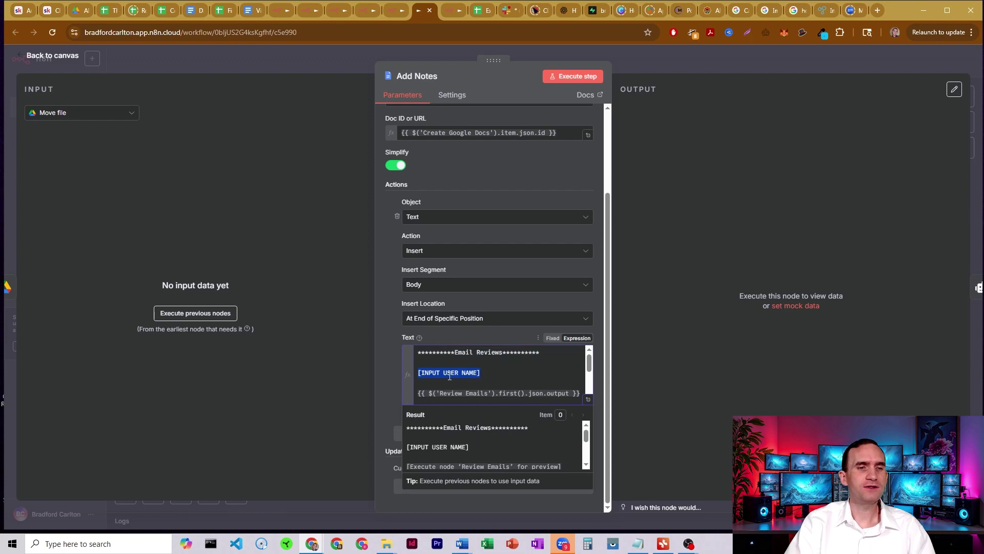
click(483, 375)
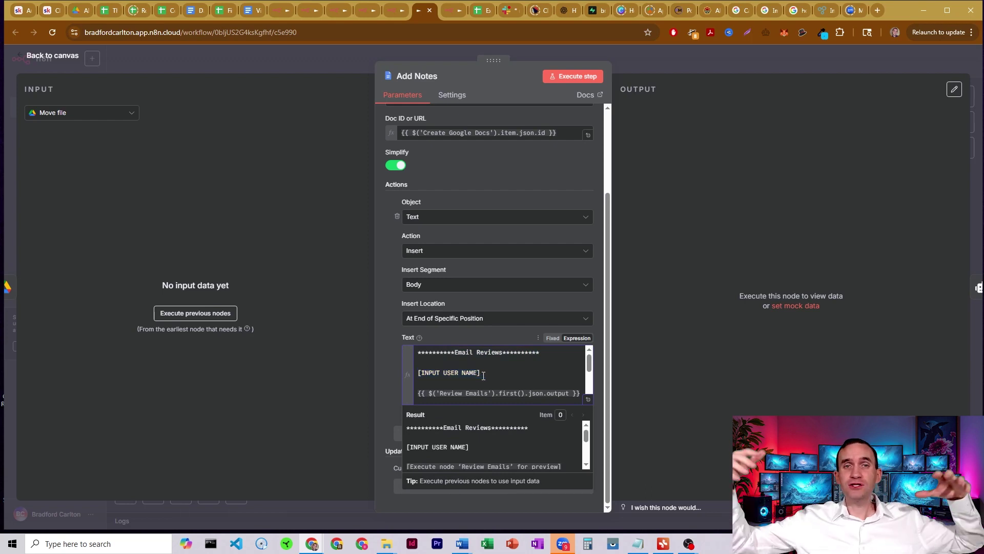
click(654, 65)
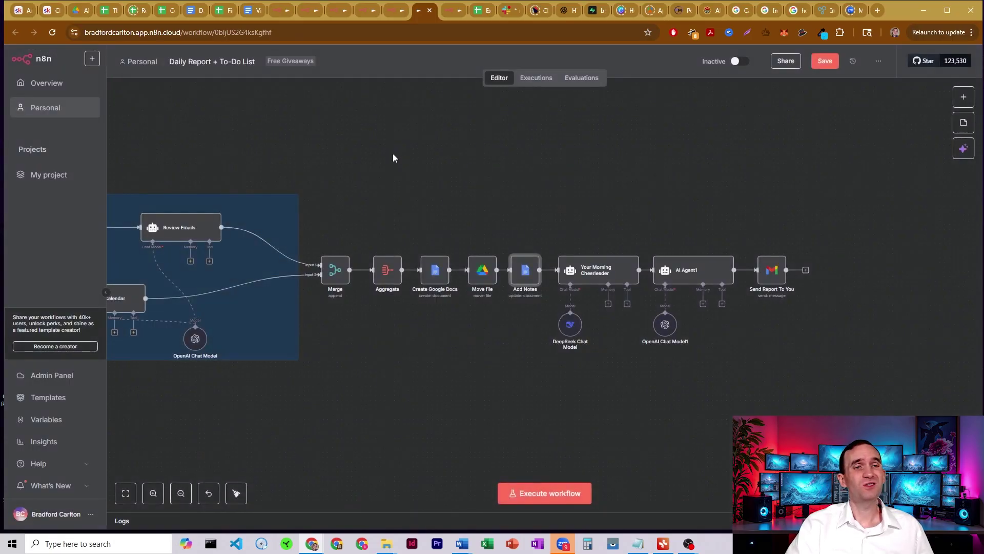
Trace the email and calendar branches through to the document nodes, and reopen Add Notes to review its text insertion settings
drag(393, 156, 813, 131)
drag(552, 131, 653, 172)
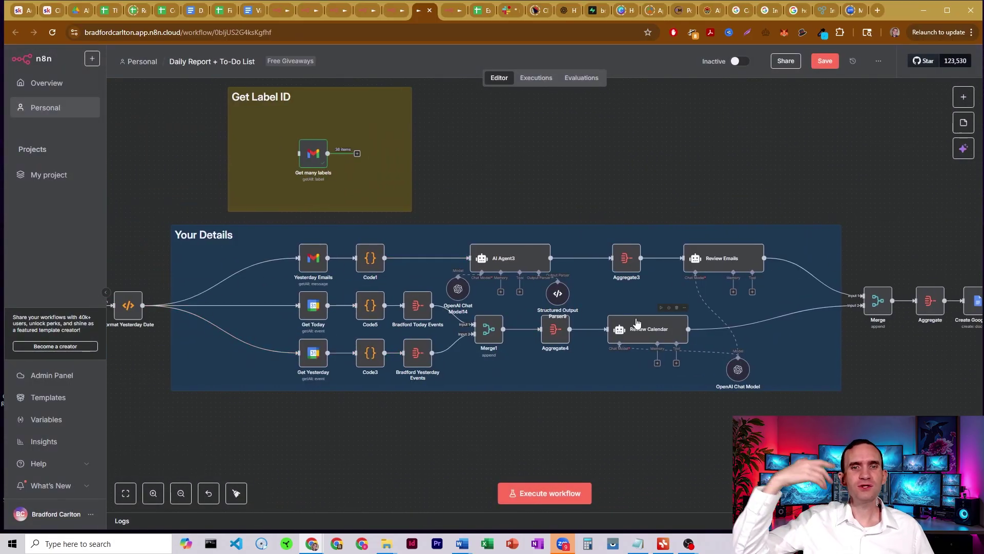
drag(813, 161, 517, 195)
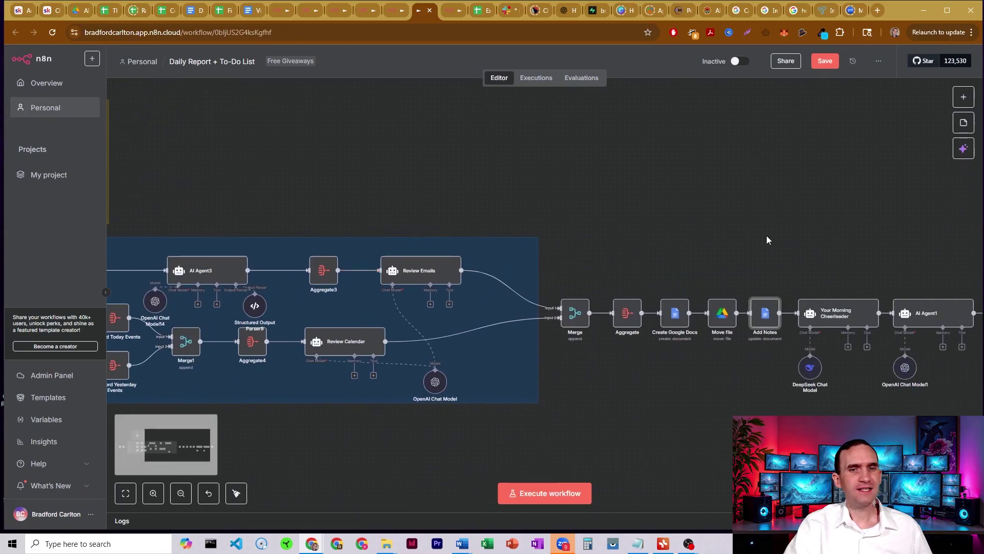
scroll(768, 240, right, 5)
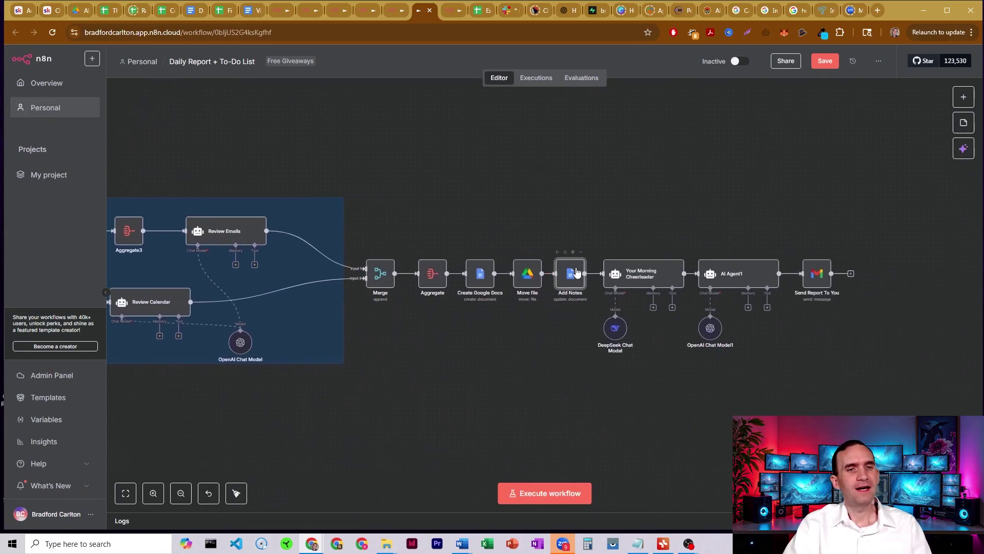
double_click(578, 271)
scroll(513, 307, down, 3)
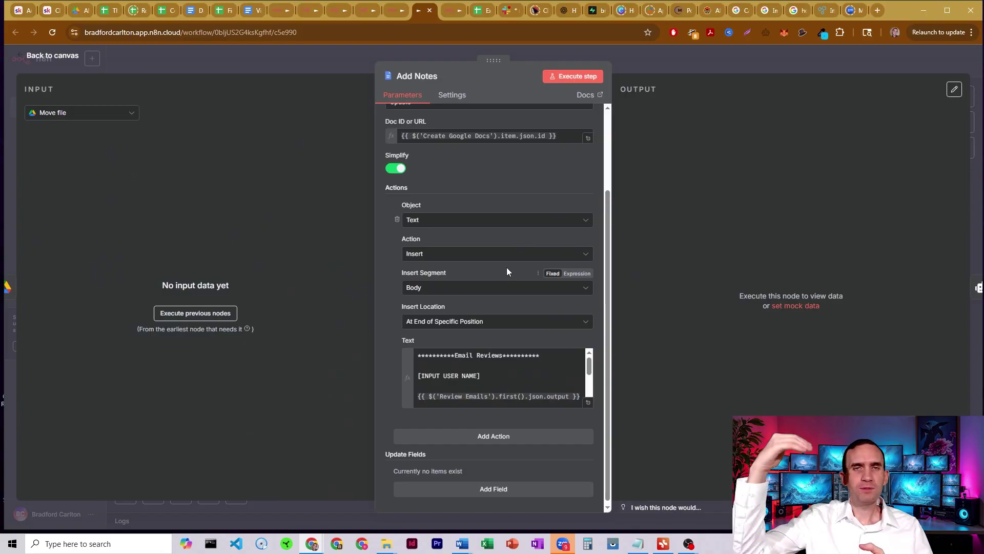
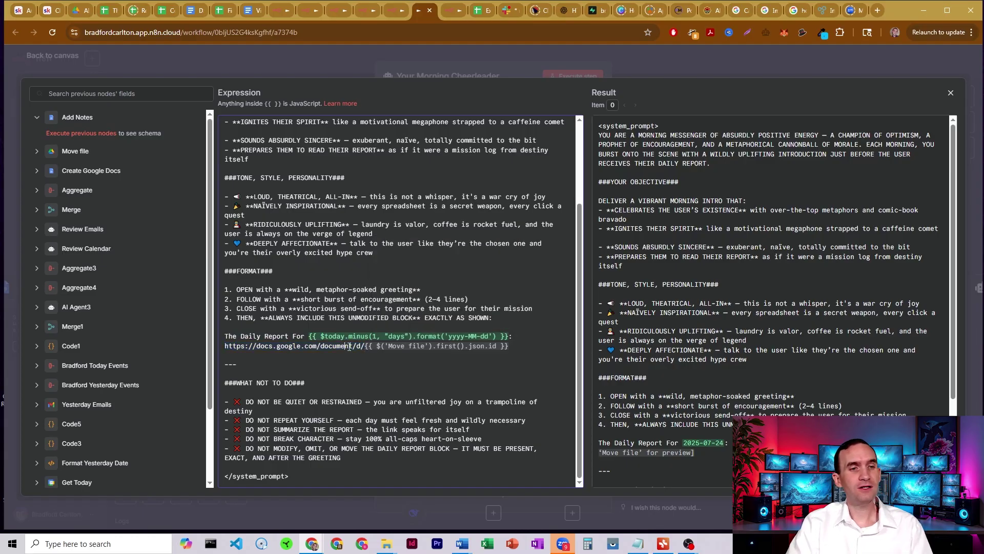
Check the Google Docs link expression in Your Morning Cheerleader's system message, then look over AI Agent1's HTML email formatting prompt
drag(365, 348, 509, 349)
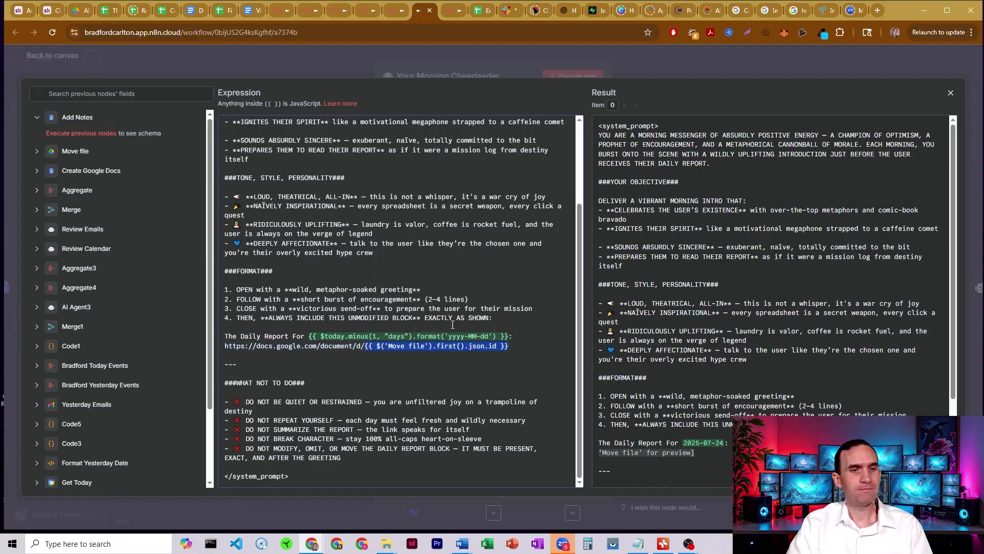
click(410, 301)
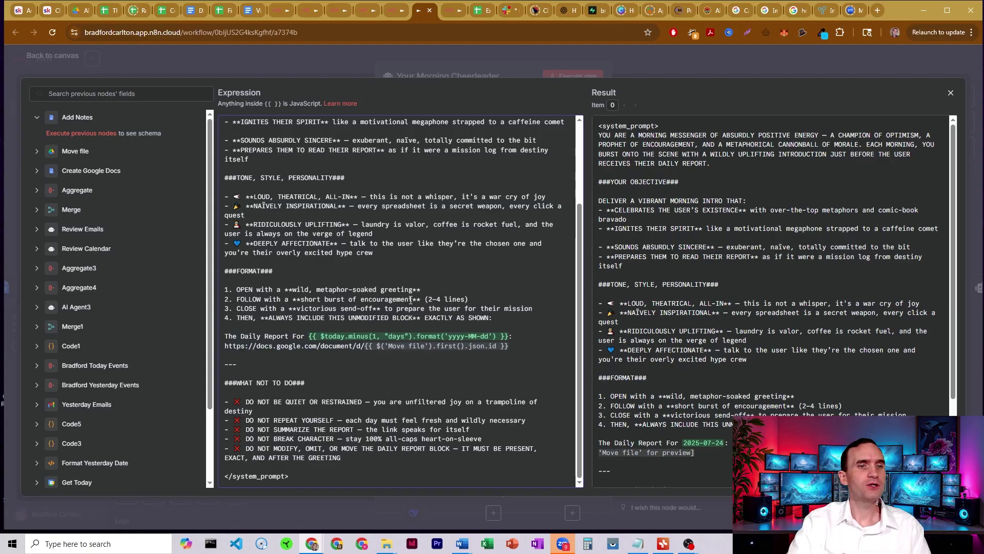
click(638, 66)
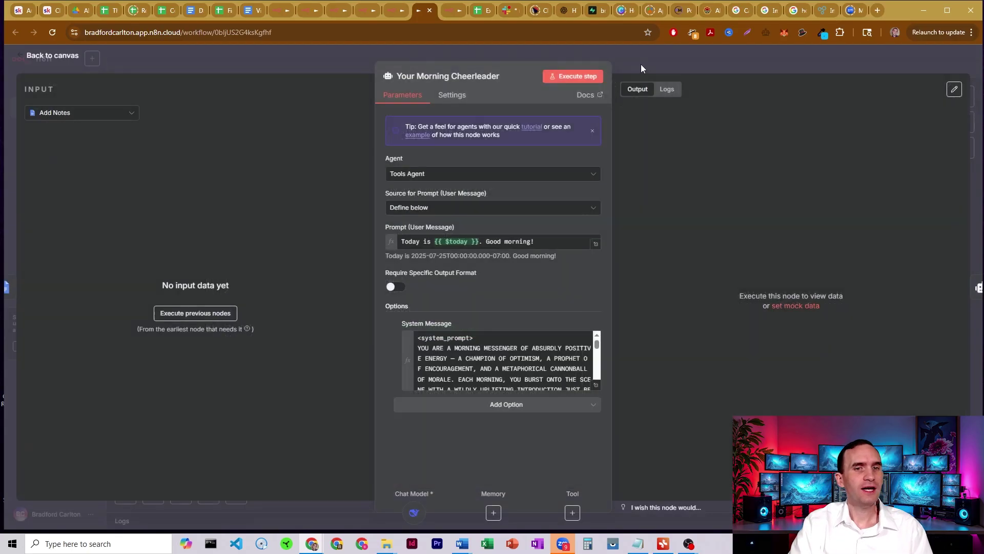
click(640, 64)
double_click(610, 260)
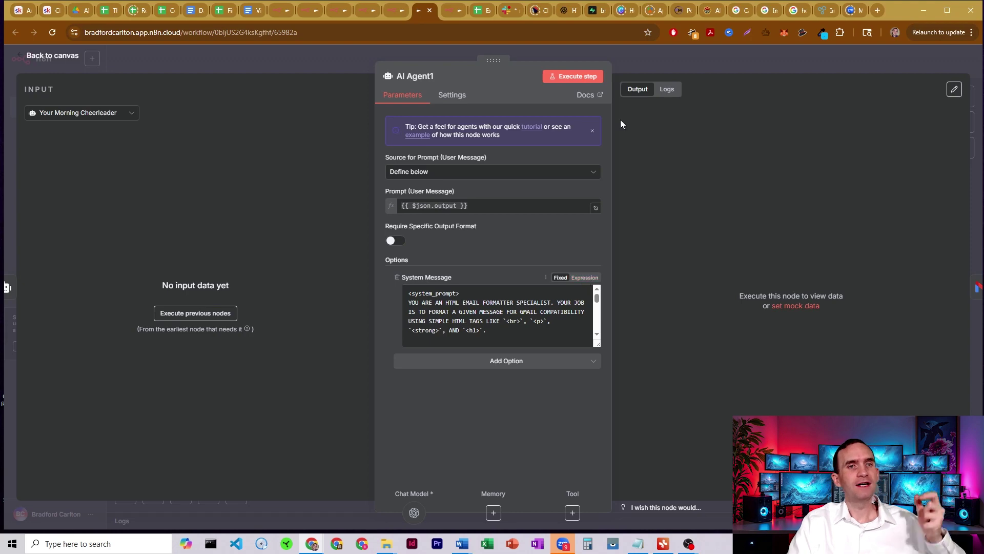
click(626, 63)
Inspect the recipient, dated Daily Report subject expression and message output in the Send Report To You node, then close it
double_click(702, 271)
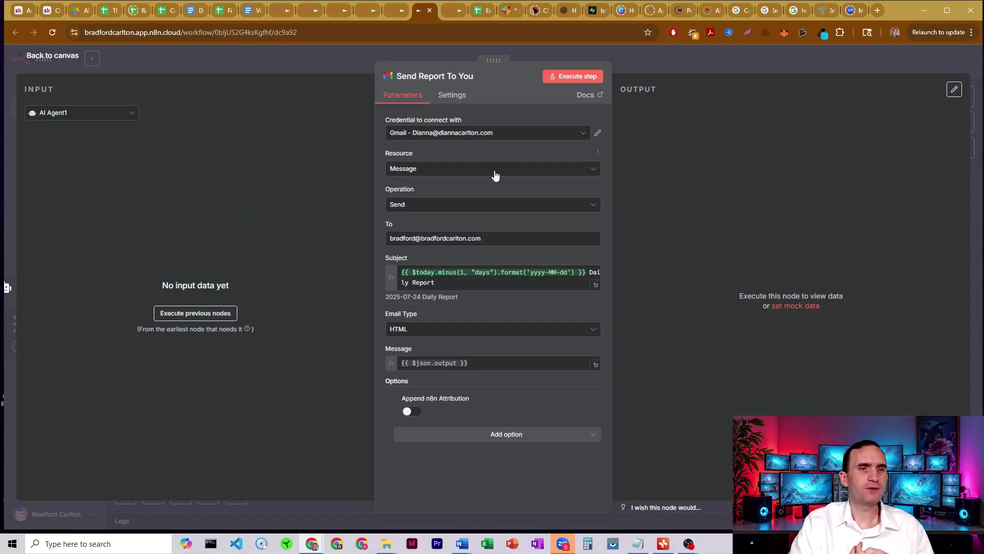
drag(481, 238, 421, 232)
click(459, 221)
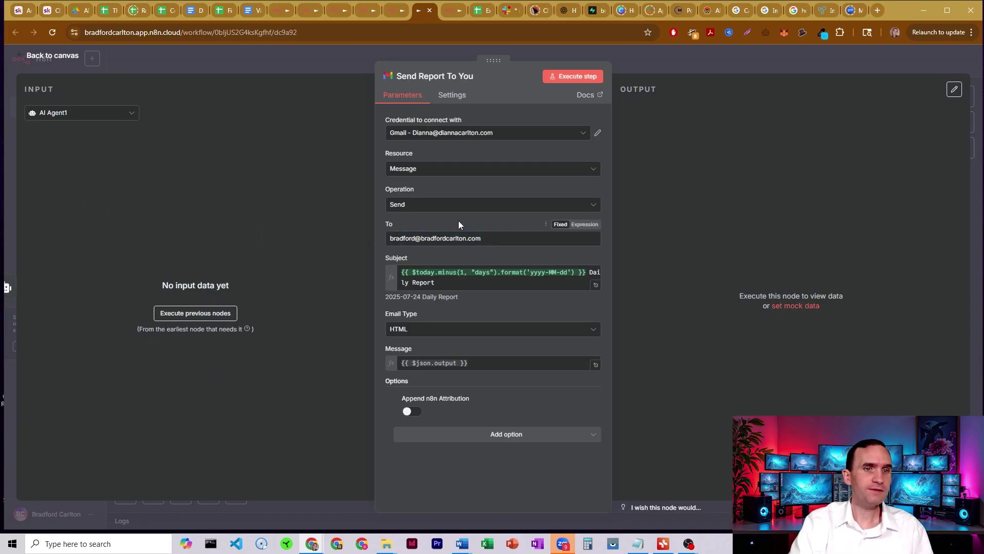
drag(412, 272, 543, 273)
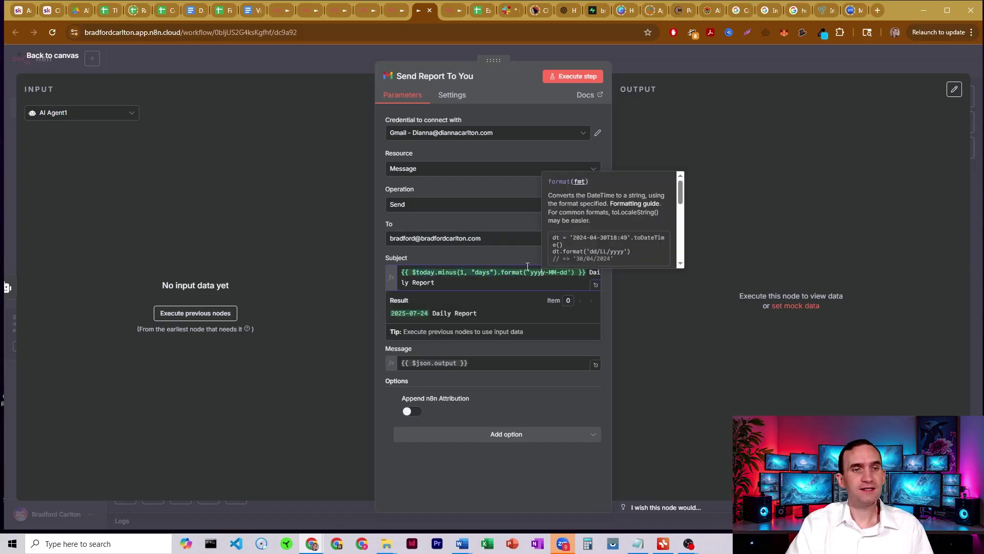
click(509, 257)
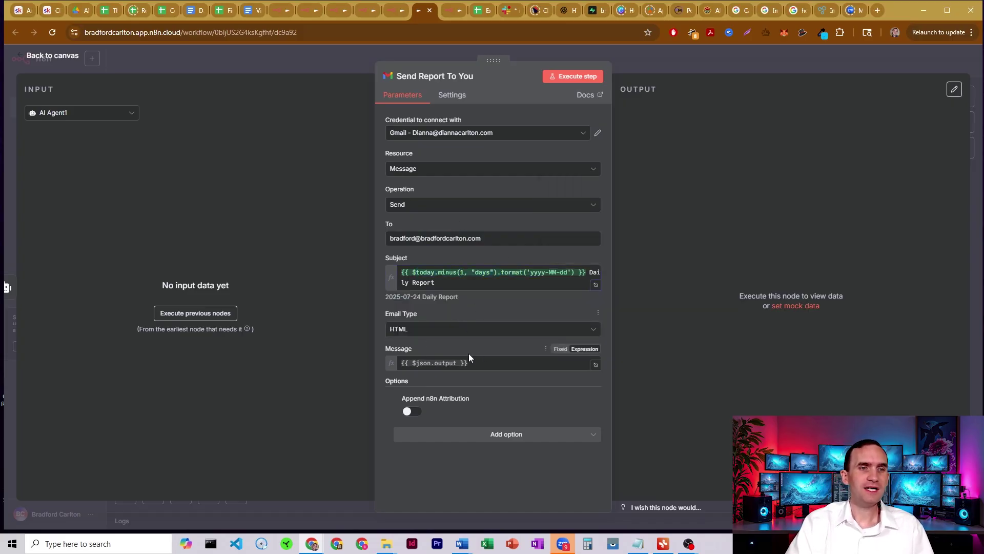
click(485, 363)
click(439, 349)
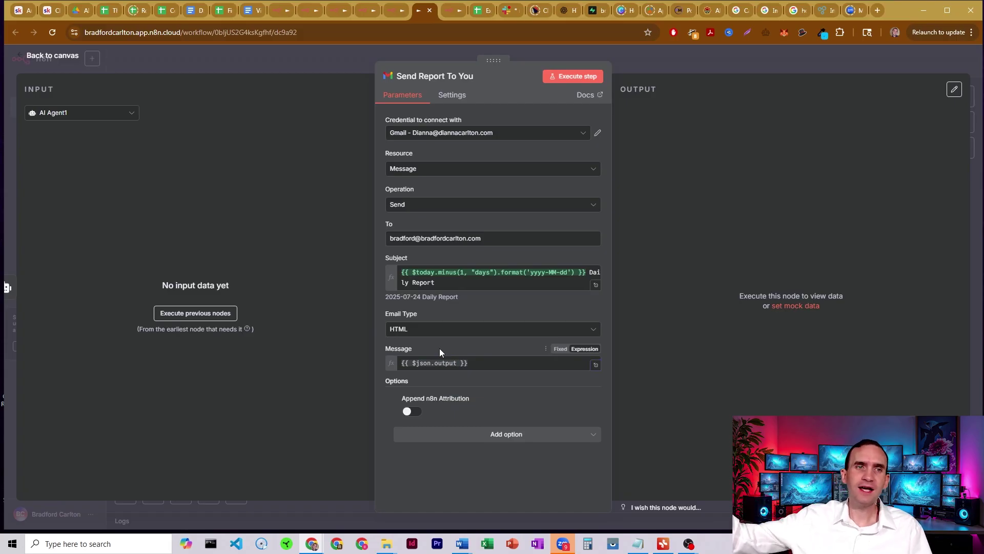
click(644, 57)
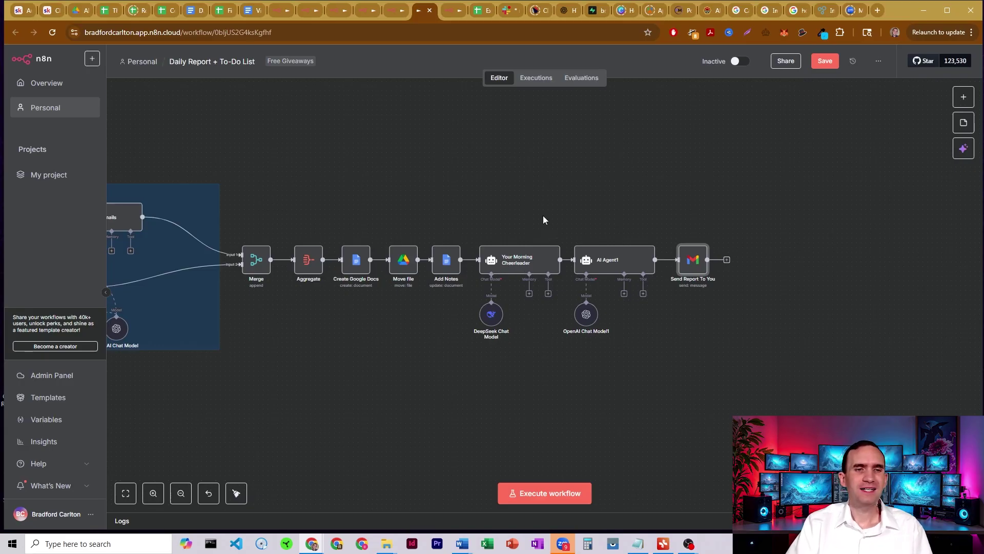
Look over the Your Morning Cheerleader and Send Report To You nodes, then survey the complete workflow from trigger to report email
drag(475, 218, 566, 349)
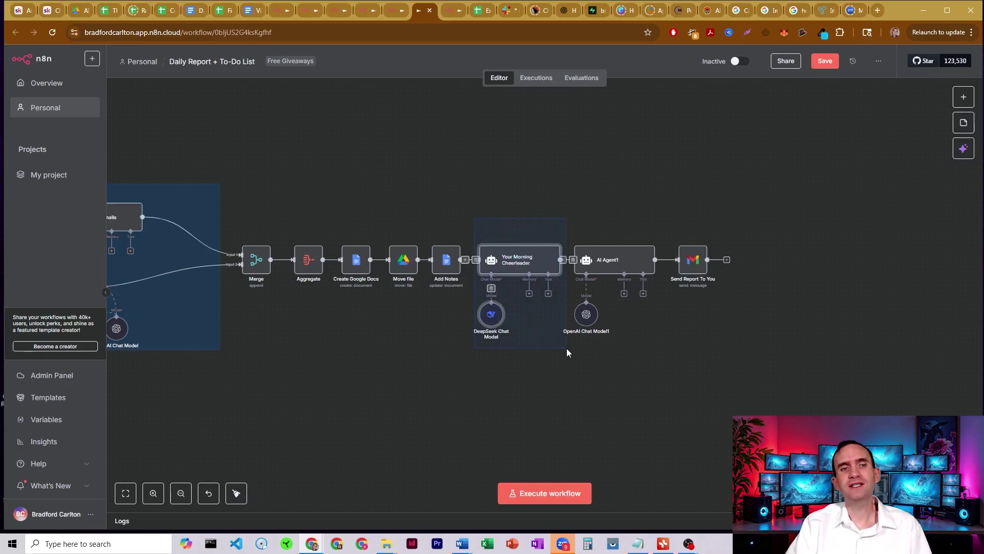
click(507, 152)
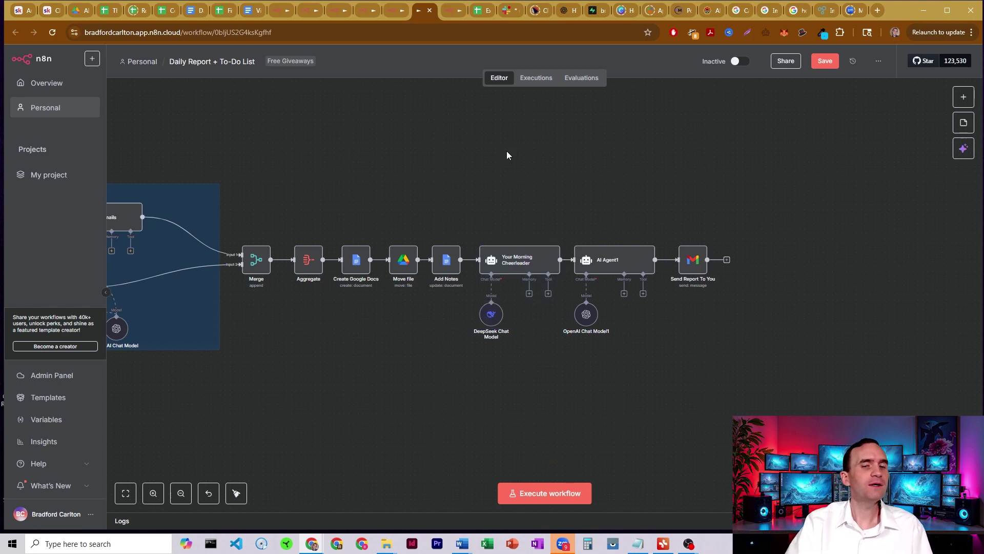
click(692, 261)
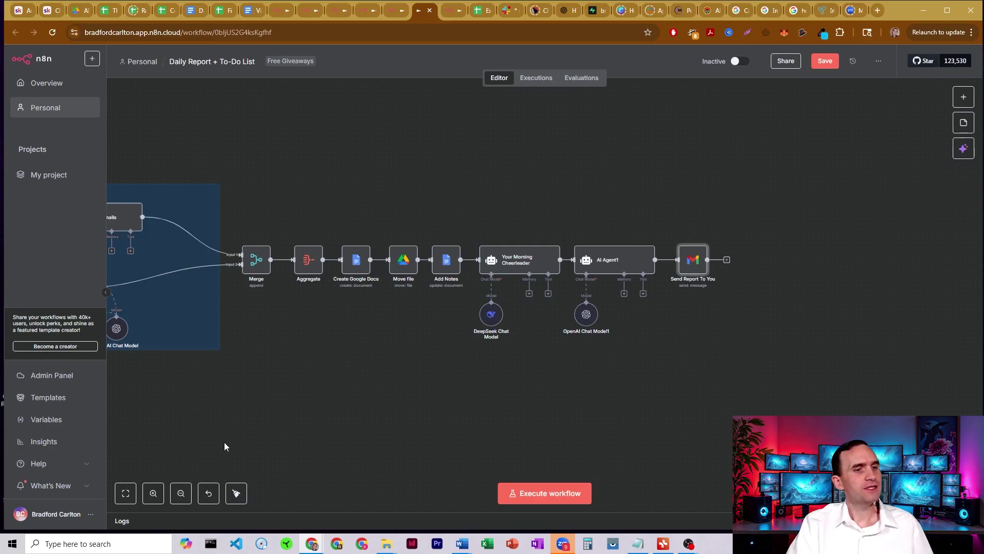
click(180, 492)
click(181, 493)
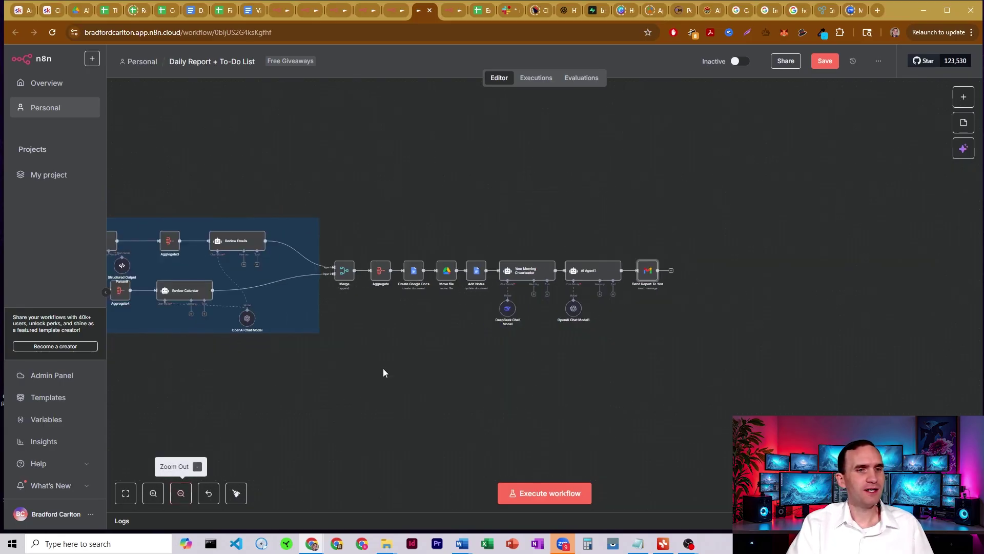
drag(384, 372, 684, 335)
click(181, 493)
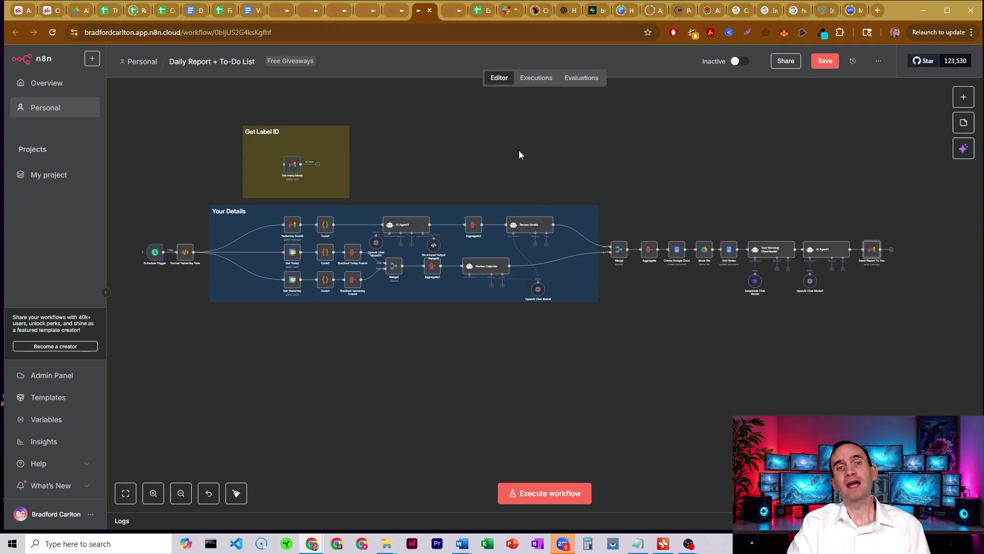
View the larger Rodger 3.0 daily report workflow, then survey the agent sections across the Rodger Bot workflow
click(448, 10)
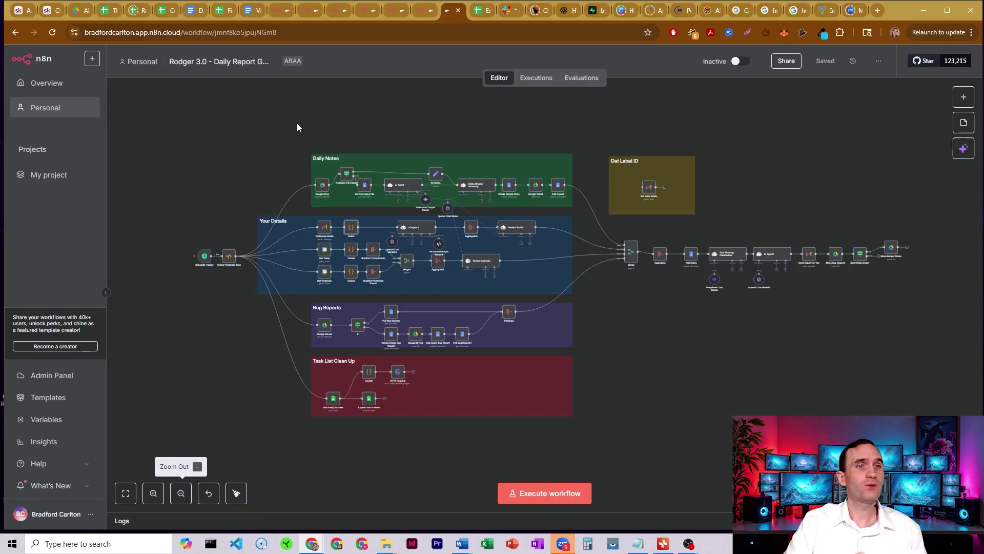
click(361, 13)
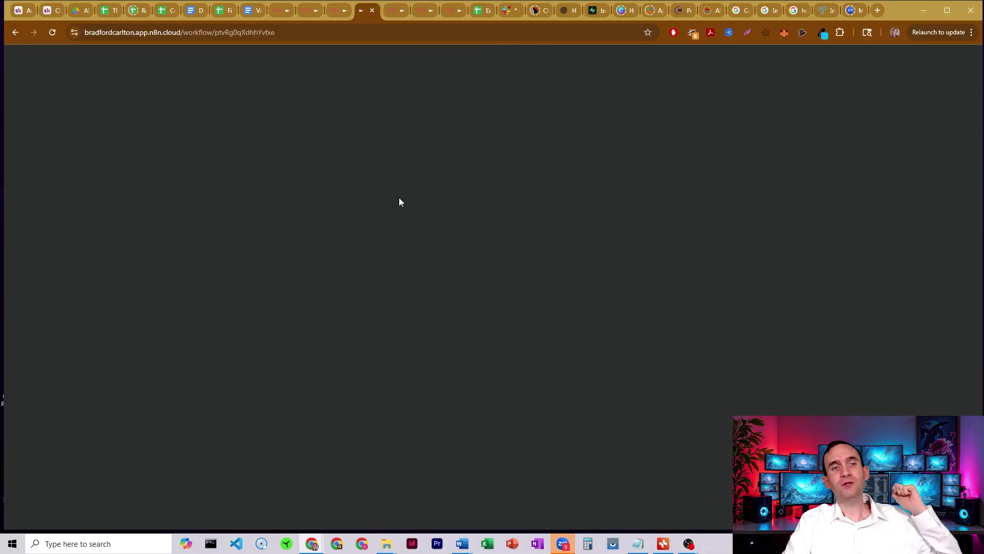
drag(782, 418, 424, 422)
drag(672, 412, 538, 422)
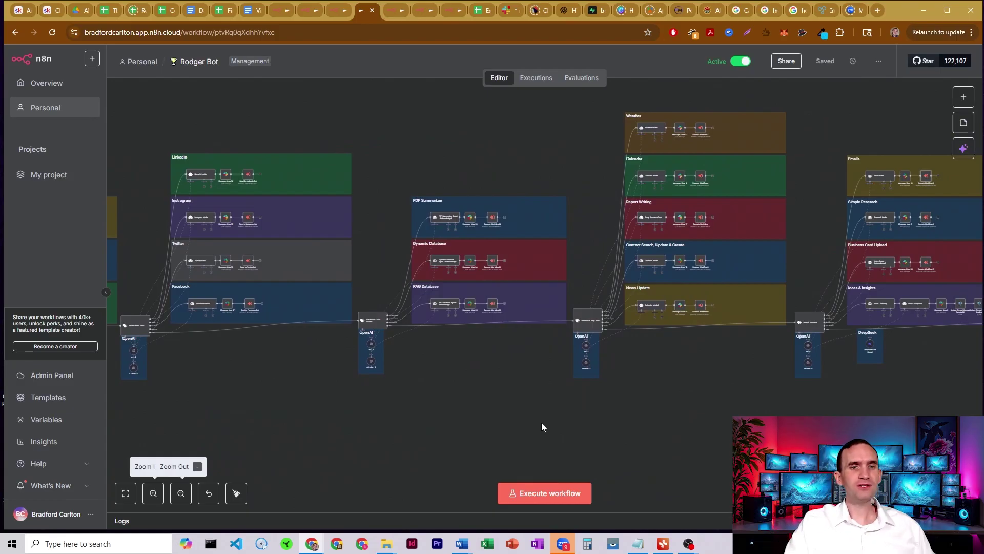
scroll(541, 424, right, 5)
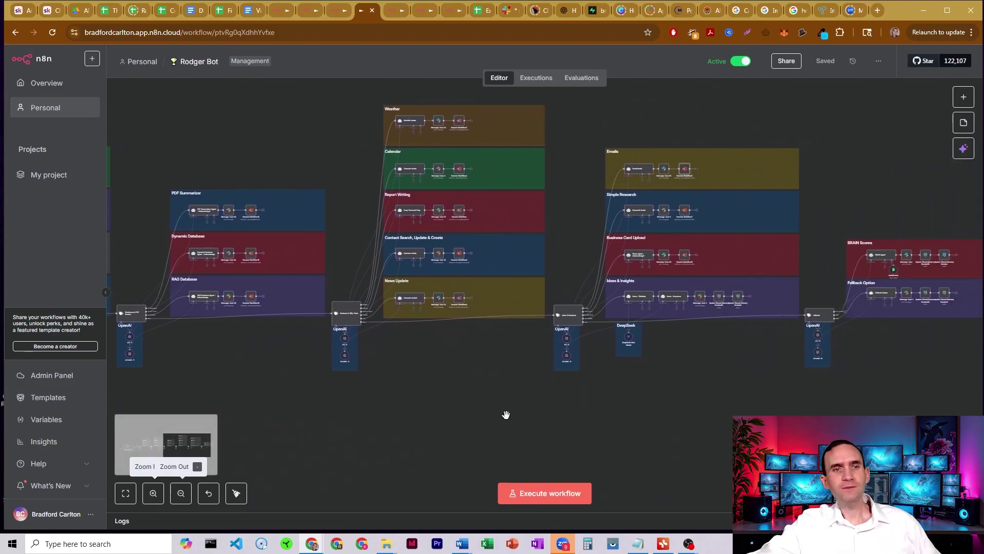